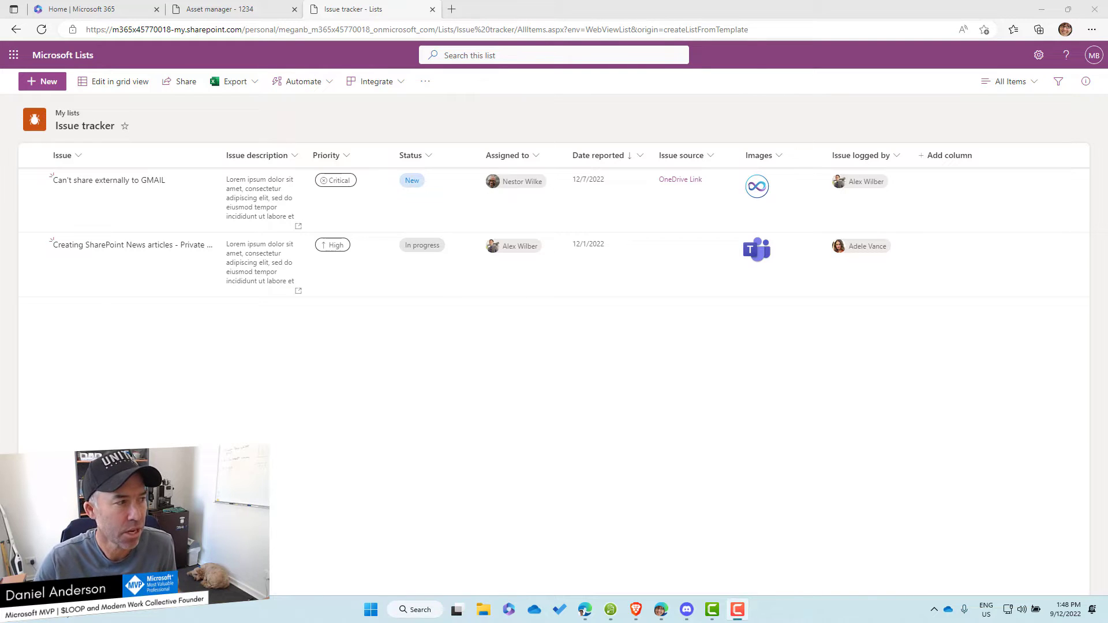
Step: Open the "Can't share externally to GMAIL" issue and review all the fields in its form
{"action": "left_click", "coordinate": [174, 221]}
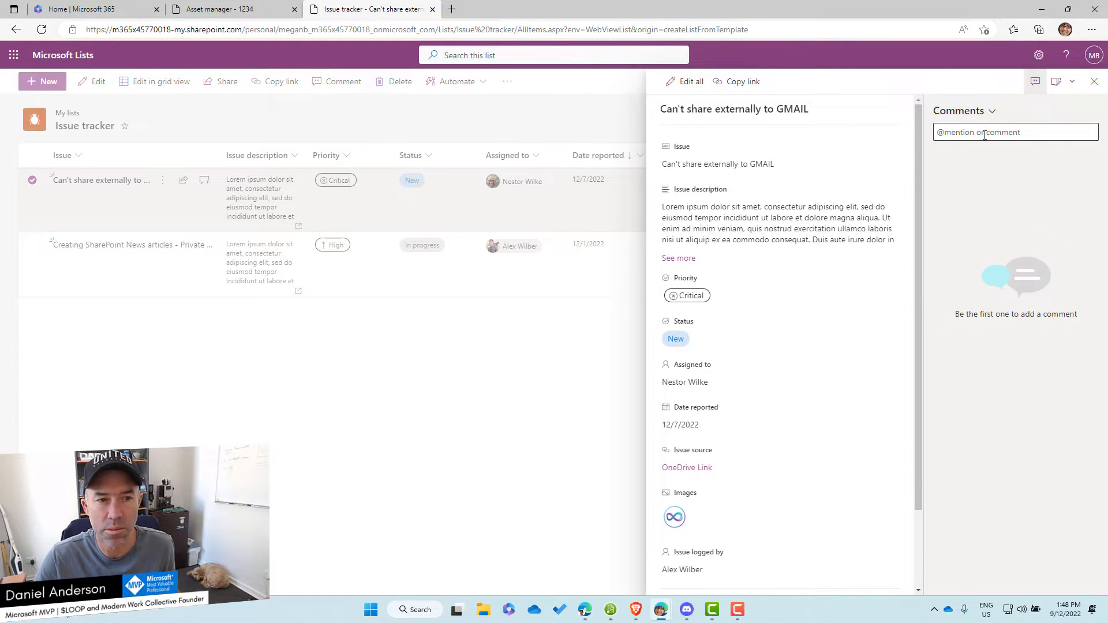
{"action": "left_click_drag", "start_coordinate": [917, 124], "coordinate": [937, 267]}
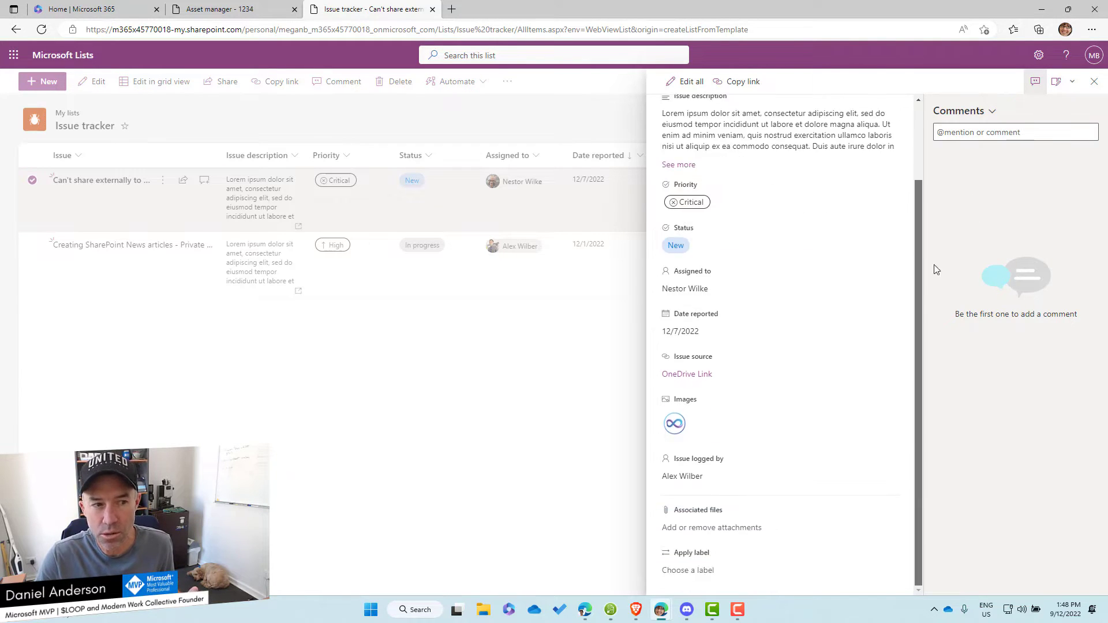
{"action": "scroll", "coordinate": [808, 318], "scroll_direction": "up", "scroll_amount": 1}
{"action": "scroll", "coordinate": [807, 319], "scroll_direction": "up", "scroll_amount": 1}
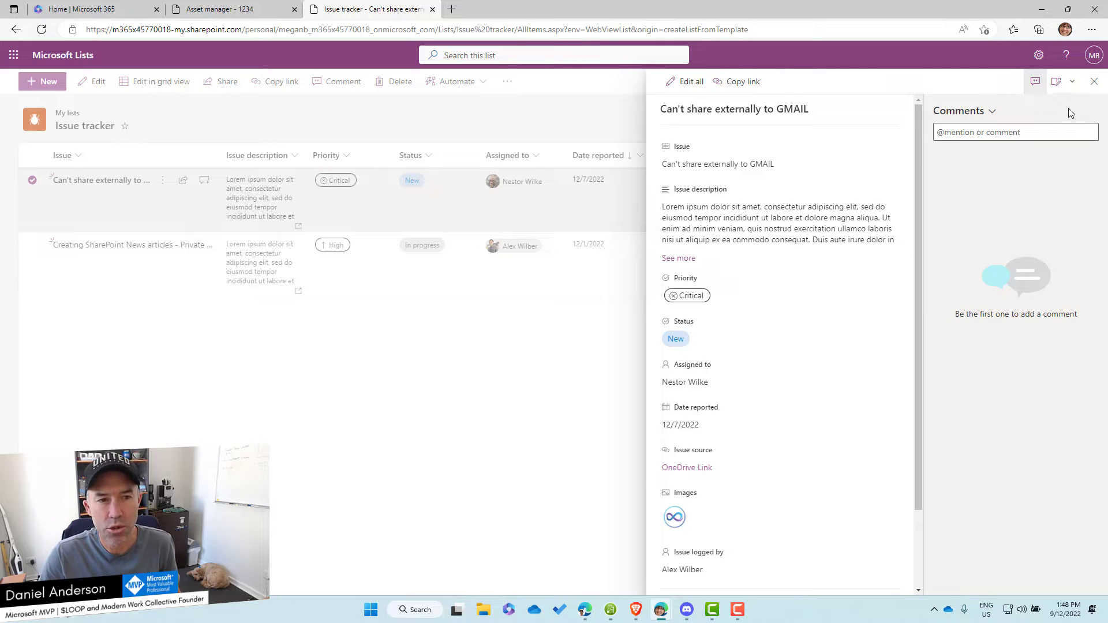
Step: Open the form's column editor and look at the options available for the Assigned to column
{"action": "left_click", "coordinate": [1072, 83]}
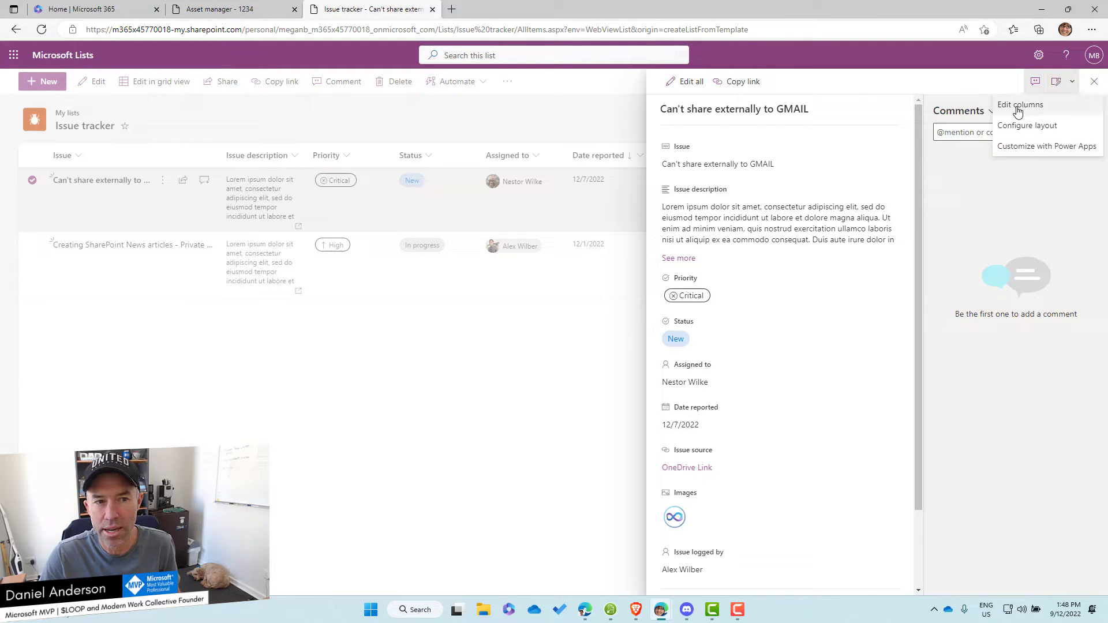
{"action": "left_click", "coordinate": [1039, 105]}
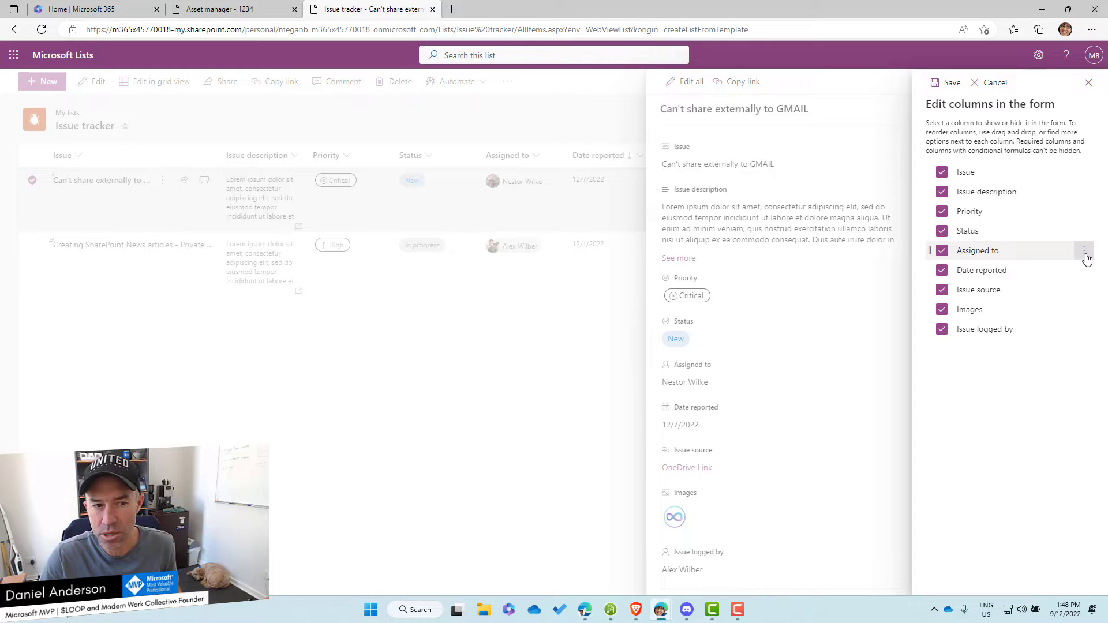
{"action": "left_click", "coordinate": [1084, 253]}
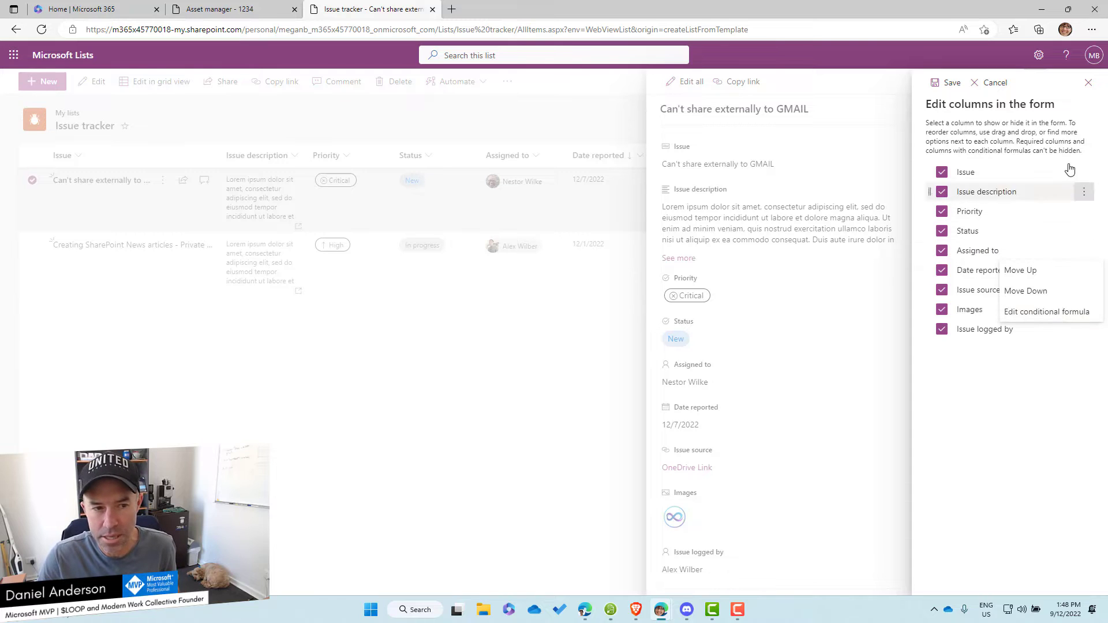
{"action": "left_click", "coordinate": [1044, 133]}
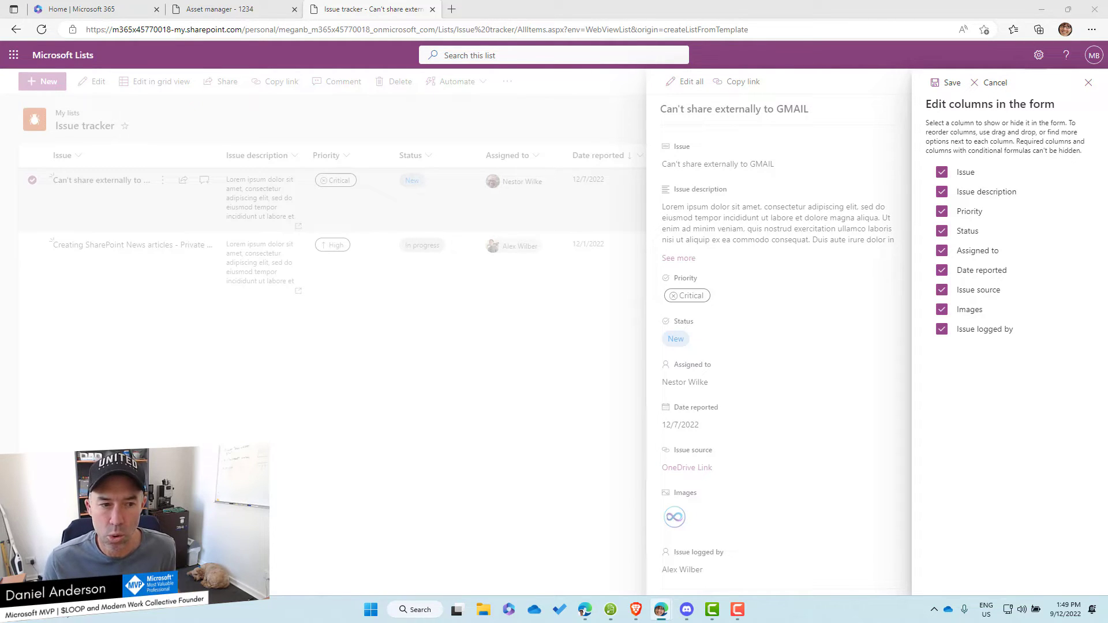
Step: Enter =if([$Category] == 'Product Management', 'true', 'false') as the conditional formula for the Issue logged by column
{"action": "mouse_move", "coordinate": [1081, 337]}
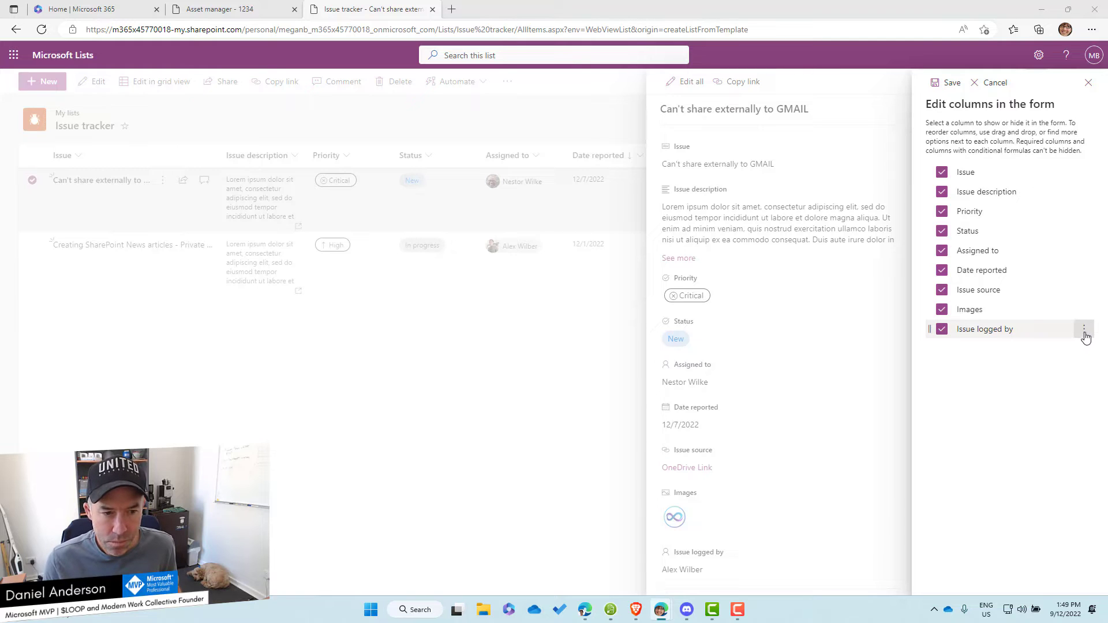
{"action": "left_click", "coordinate": [1084, 330]}
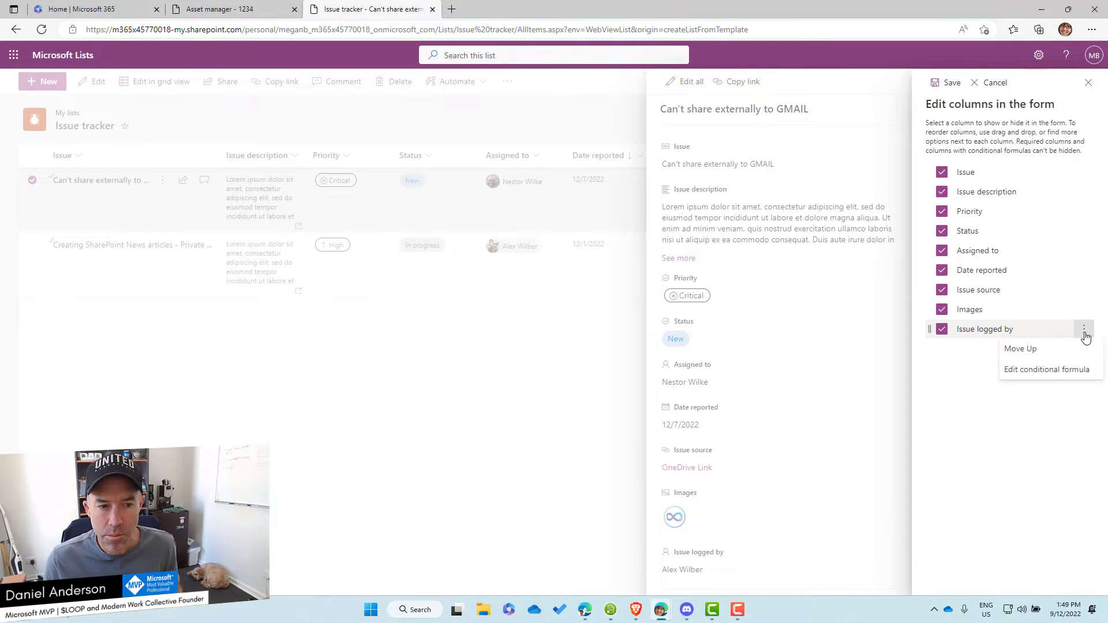
{"action": "left_click", "coordinate": [1030, 375]}
{"action": "left_click", "coordinate": [561, 362]}
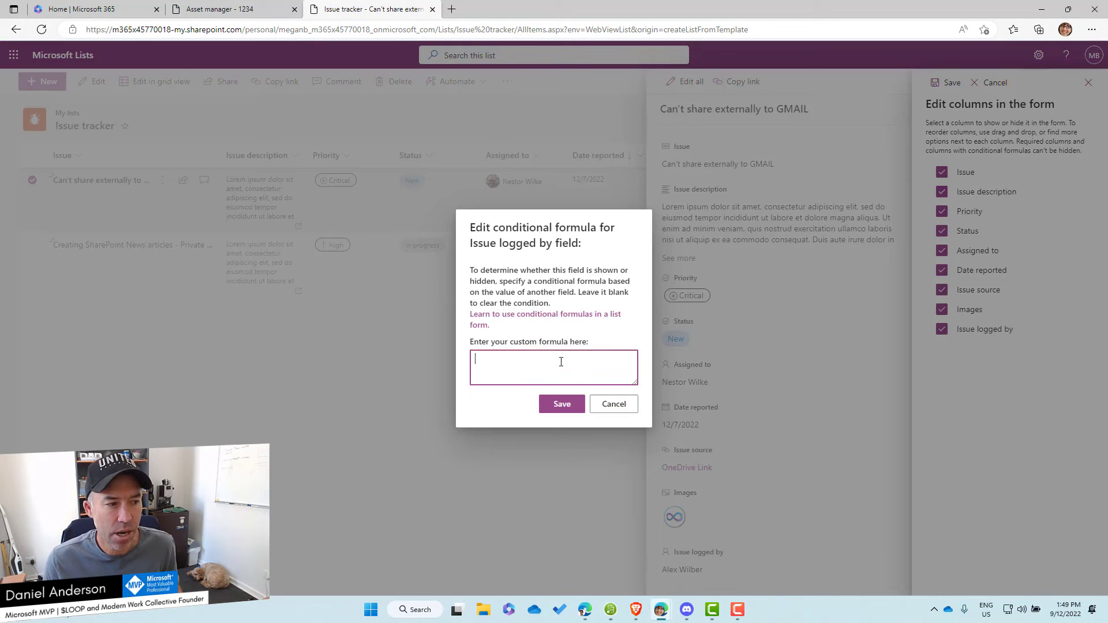
{"action": "type", "text": "=if([$Category] == 'Product Management', 'true', 'false')"}
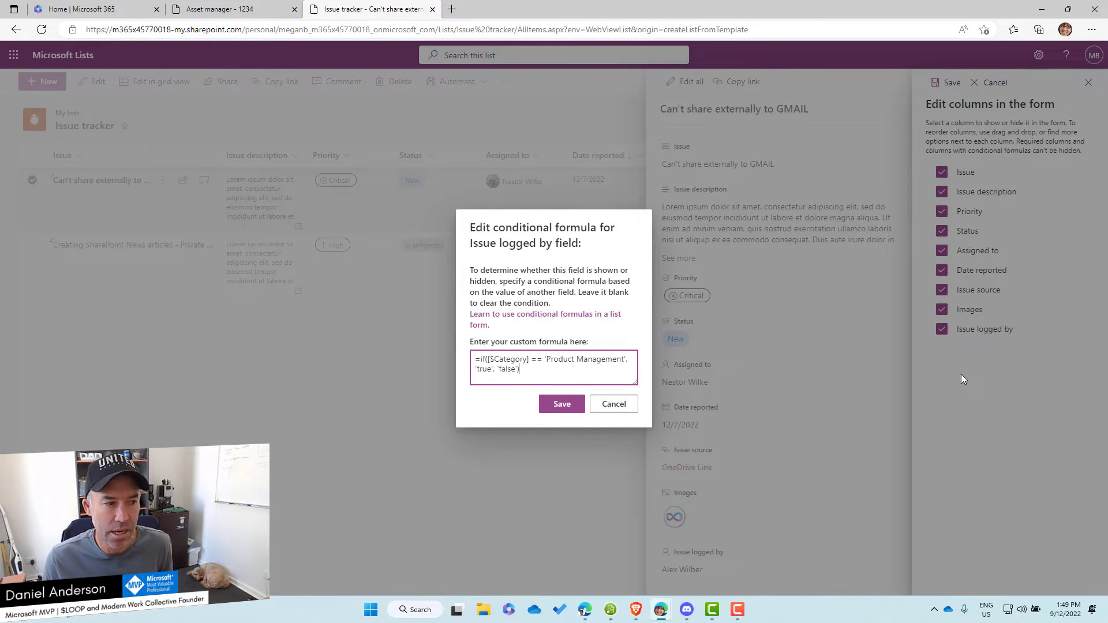
Step: Change the formula's condition so that it tests [$Priority] == 'Critical'
{"action": "double_click", "coordinate": [504, 359]}
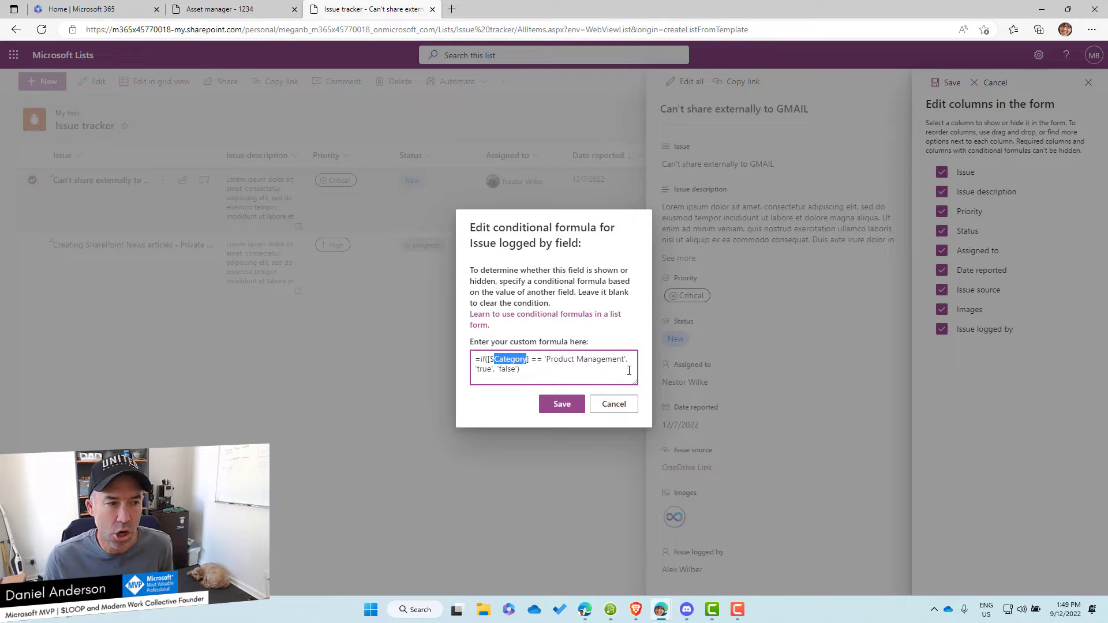
{"action": "type", "text": "Priority"}
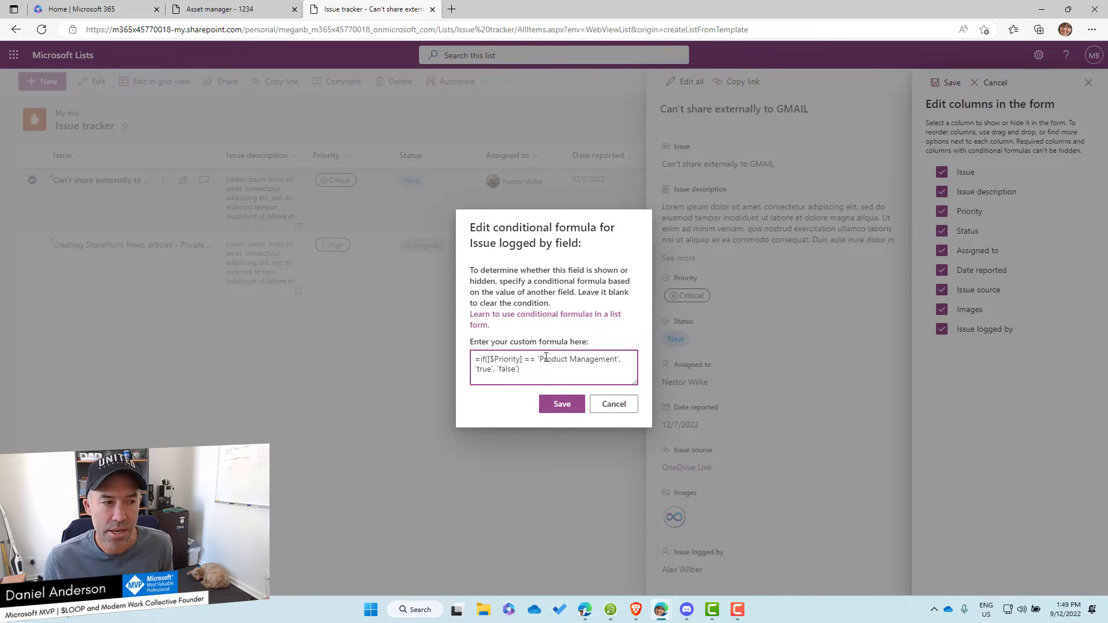
{"action": "left_click_drag", "start_coordinate": [539, 359], "coordinate": [620, 357]}
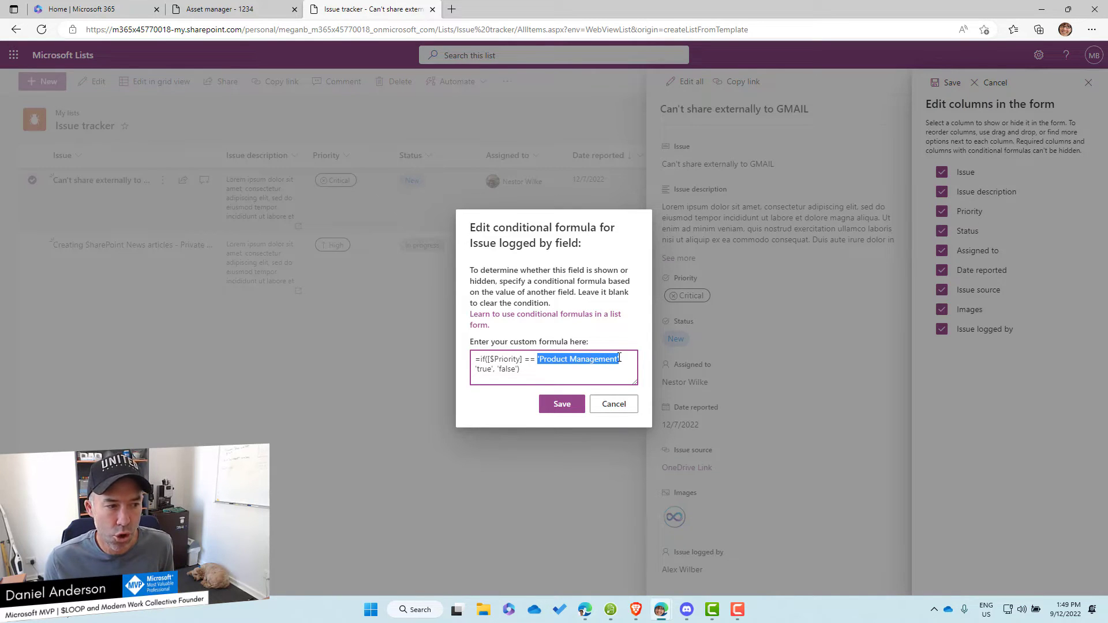
{"action": "type", "text": "'Cr"}
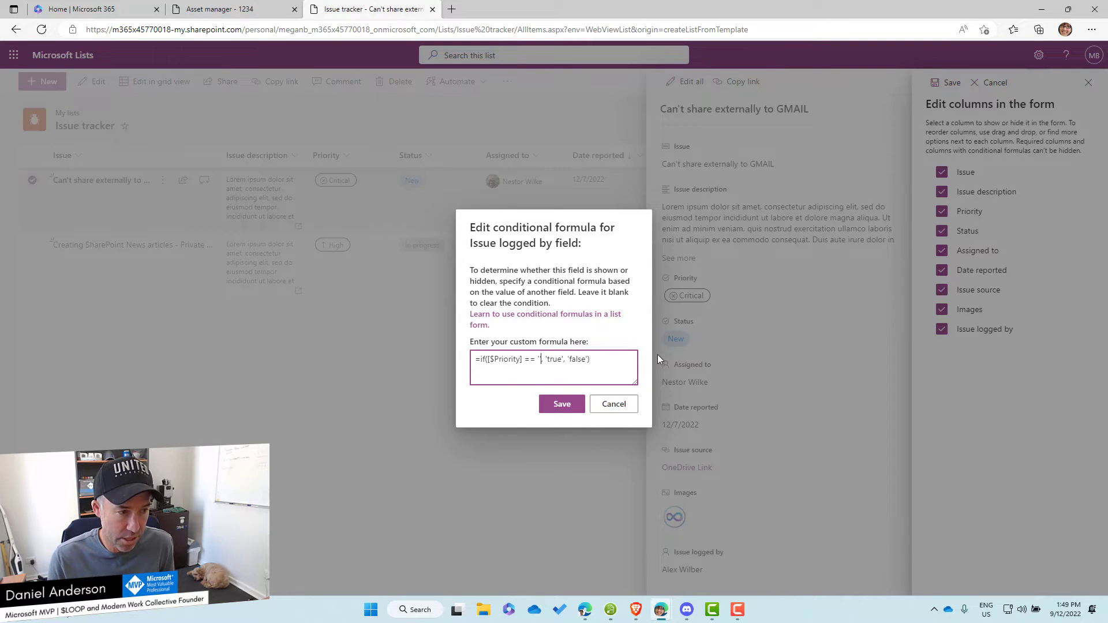
{"action": "type", "text": "itical'"}
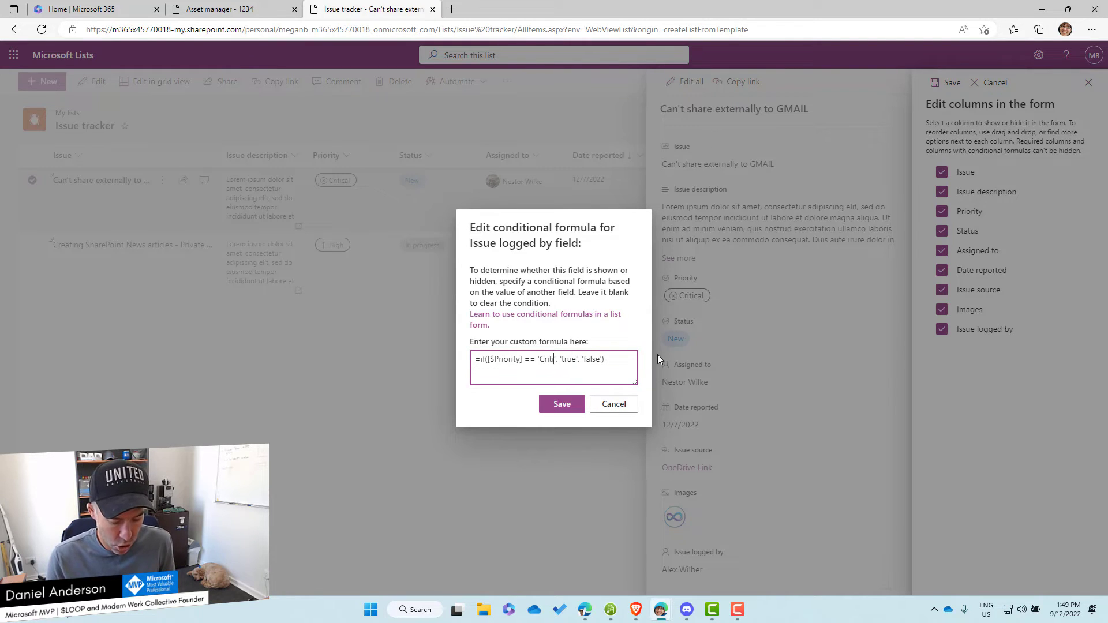
Step: Save the Issue logged by formula and the form's column settings, and return to the issue list
{"action": "double_click", "coordinate": [579, 359]}
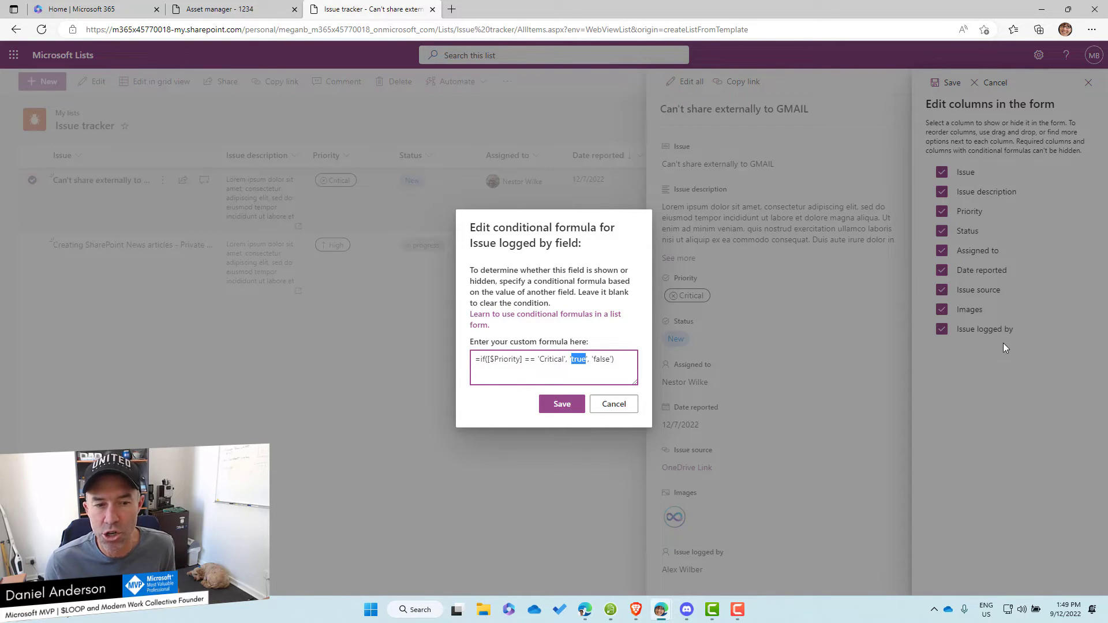
{"action": "double_click", "coordinate": [551, 359]}
{"action": "double_click", "coordinate": [602, 359]}
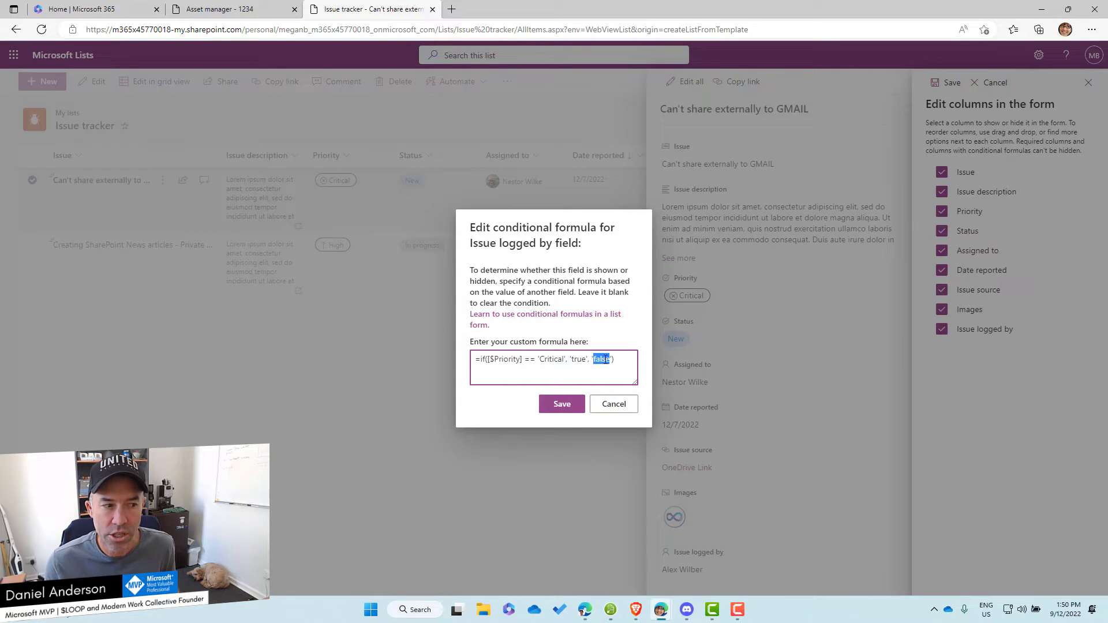
{"action": "left_click", "coordinate": [562, 404]}
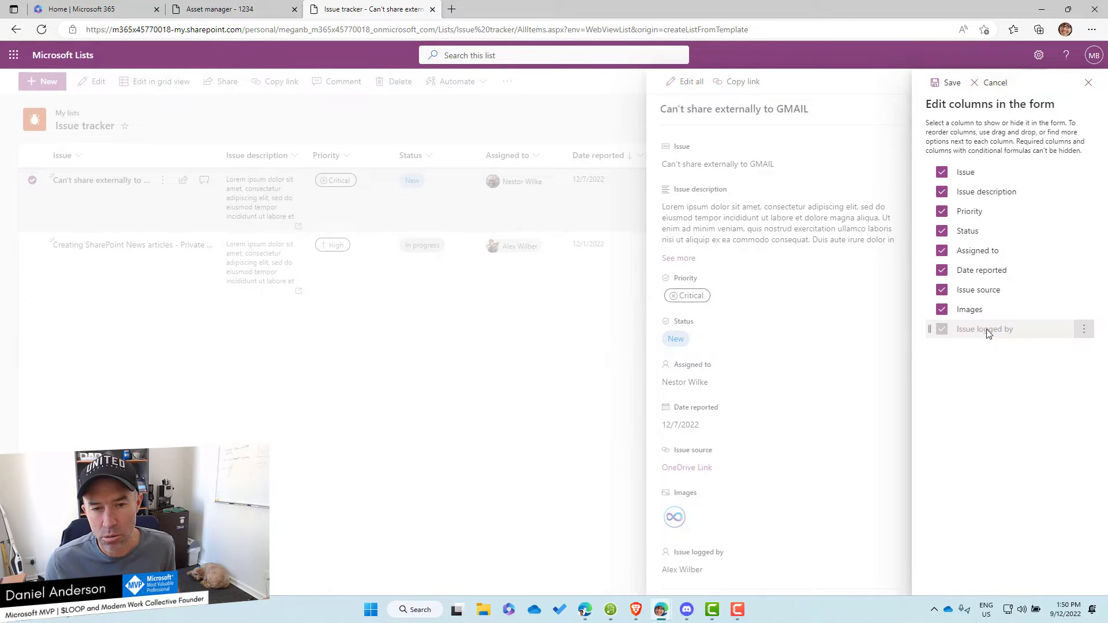
{"action": "left_click", "coordinate": [946, 83]}
{"action": "left_click", "coordinate": [1094, 82]}
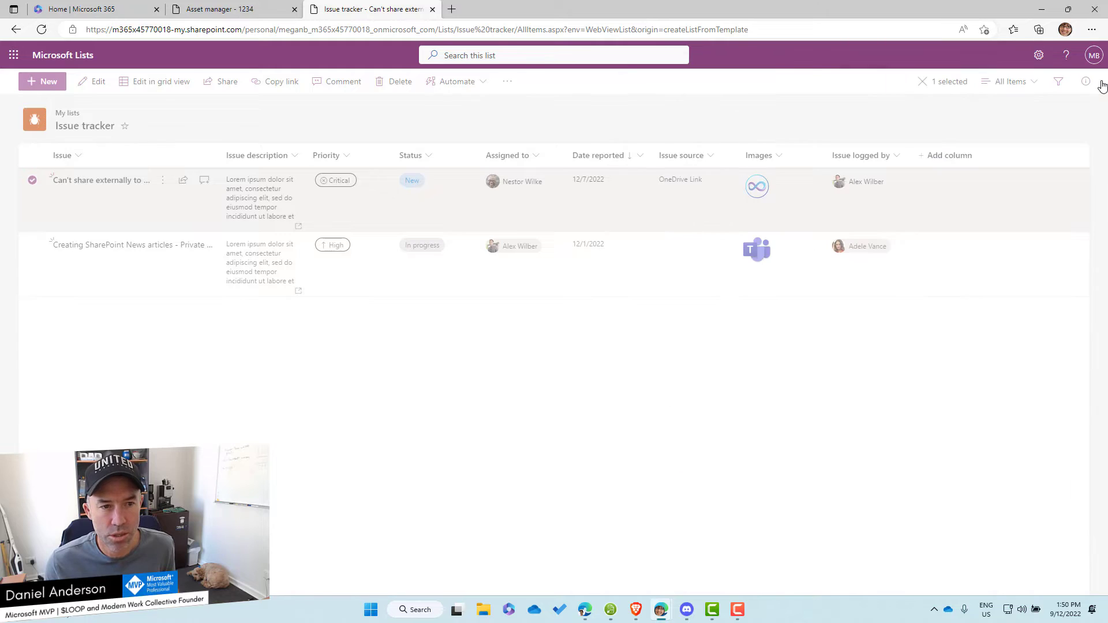
{"action": "left_click", "coordinate": [774, 419]}
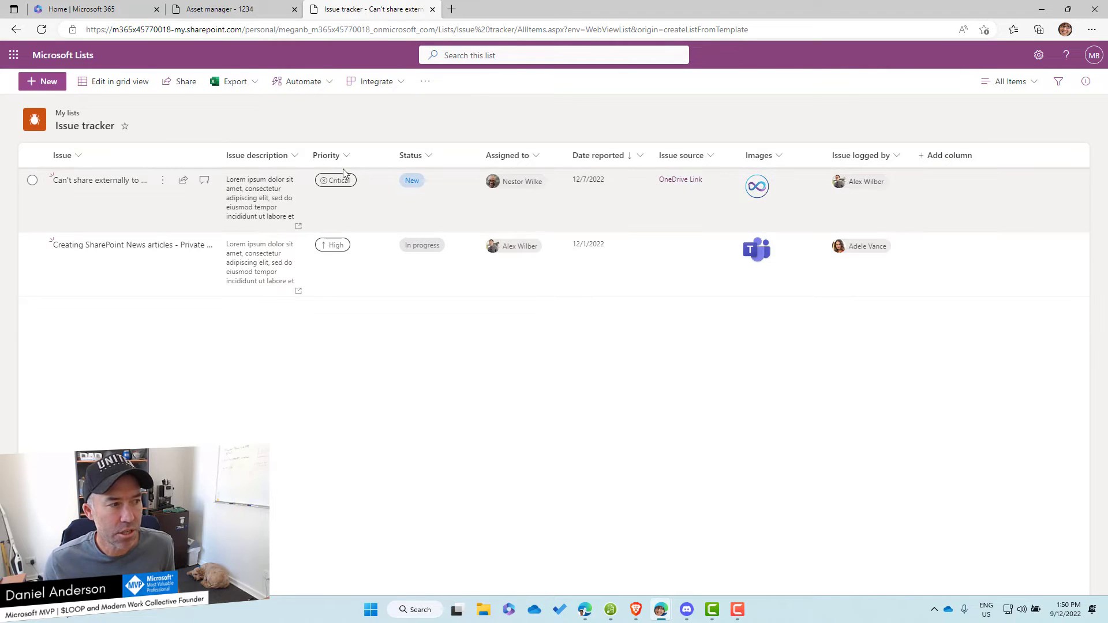
Step: Check the Issue logged by field in the critical-priority GMAIL sharing issue's form, and close the form
{"action": "left_click", "coordinate": [378, 215]}
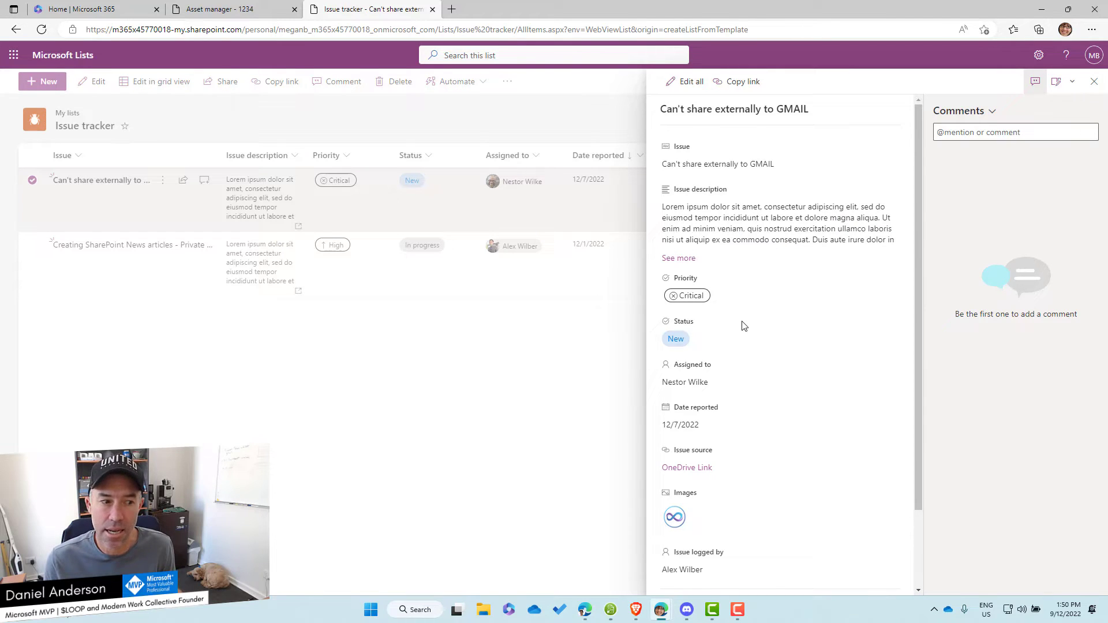
{"action": "scroll", "coordinate": [744, 326], "scroll_direction": "down", "scroll_amount": 2}
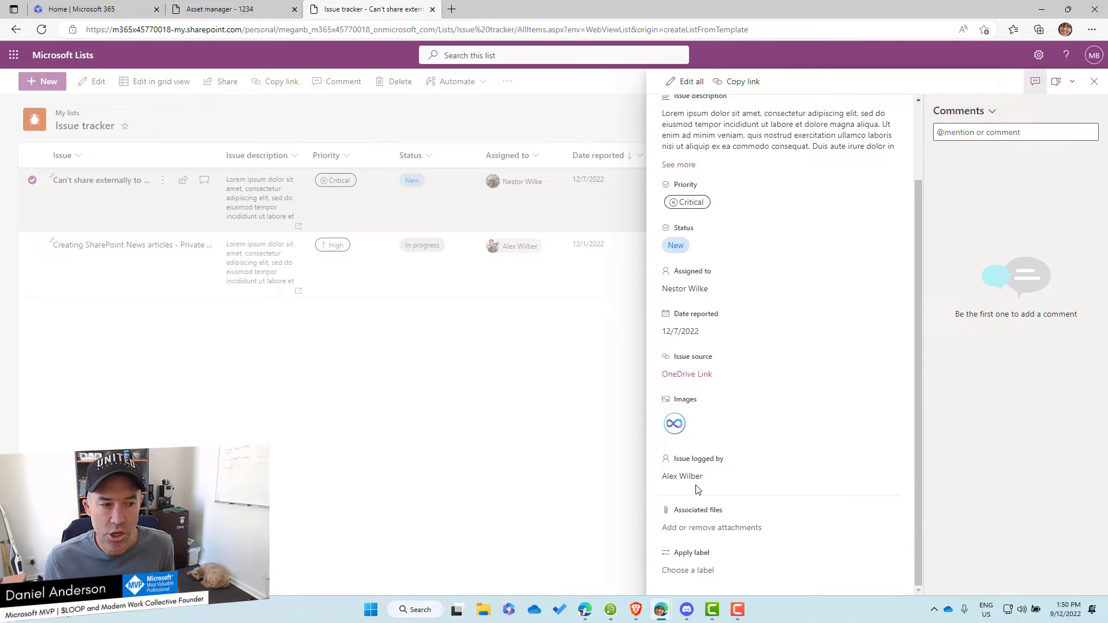
{"action": "left_click", "coordinate": [1091, 84]}
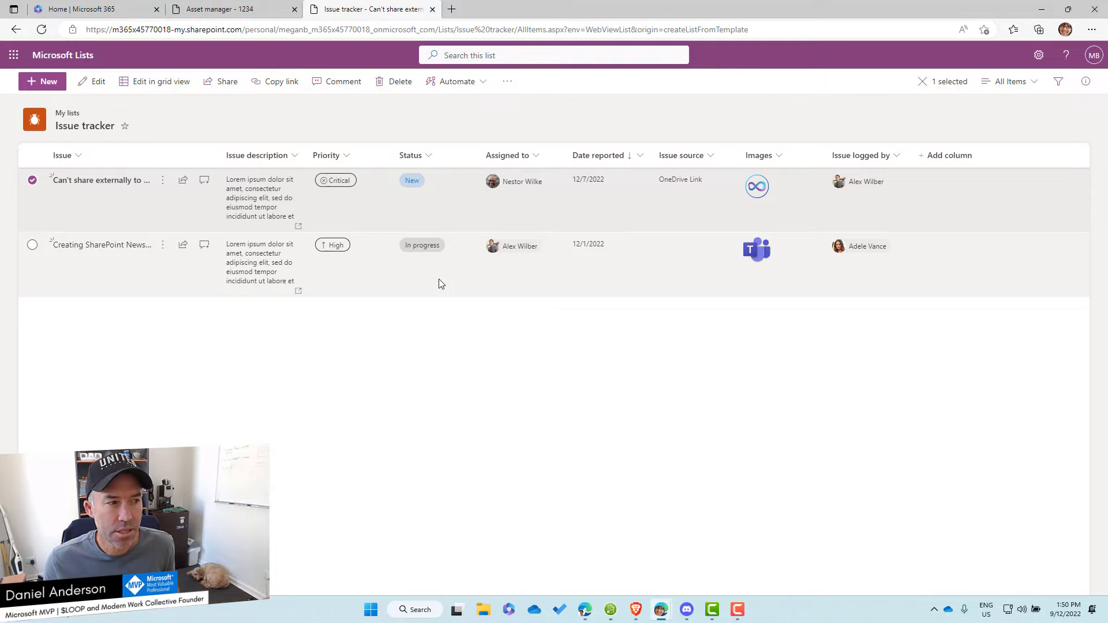
Step: Check whether the high-priority SharePoint News issue's form shows the Issue logged by field, and close the form
{"action": "left_click", "coordinate": [440, 282]}
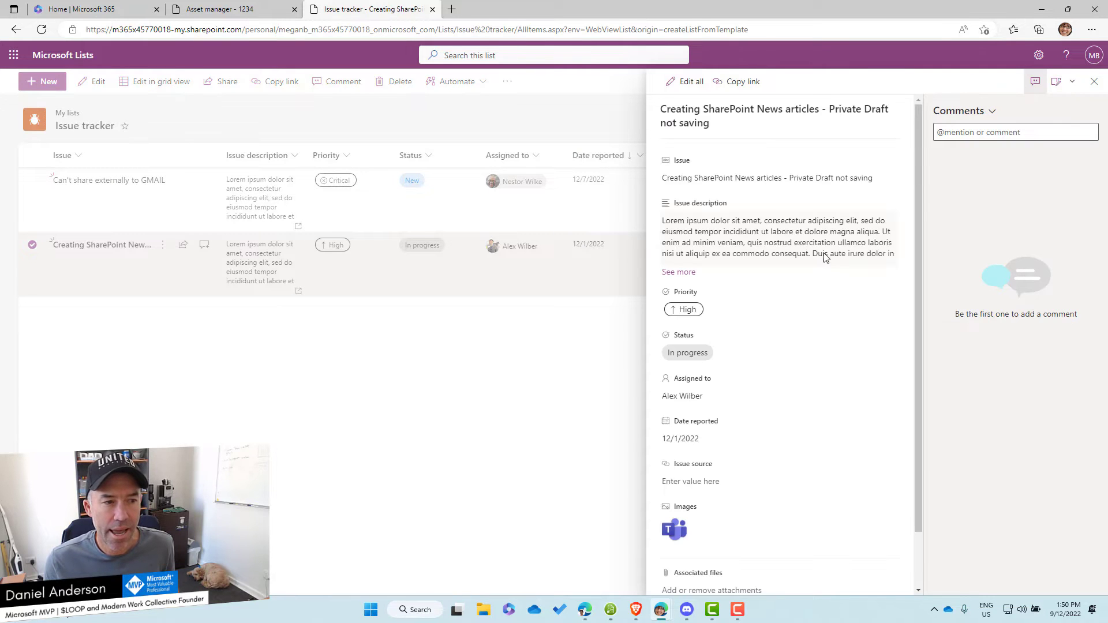
{"action": "scroll", "coordinate": [824, 256], "scroll_direction": "down", "scroll_amount": 1}
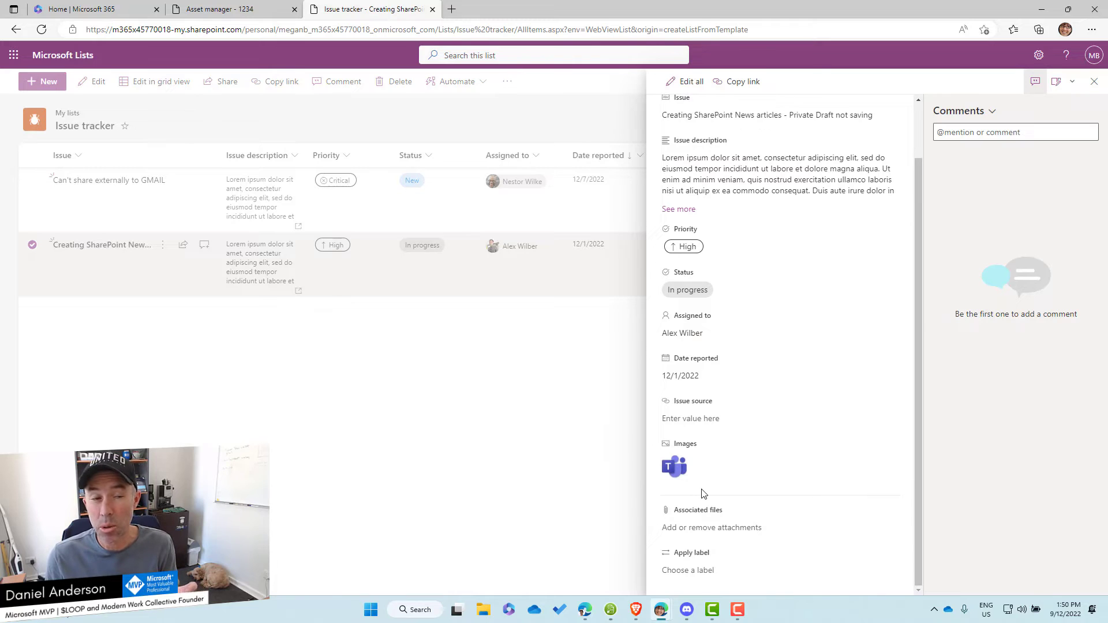
{"action": "left_click", "coordinate": [1093, 88]}
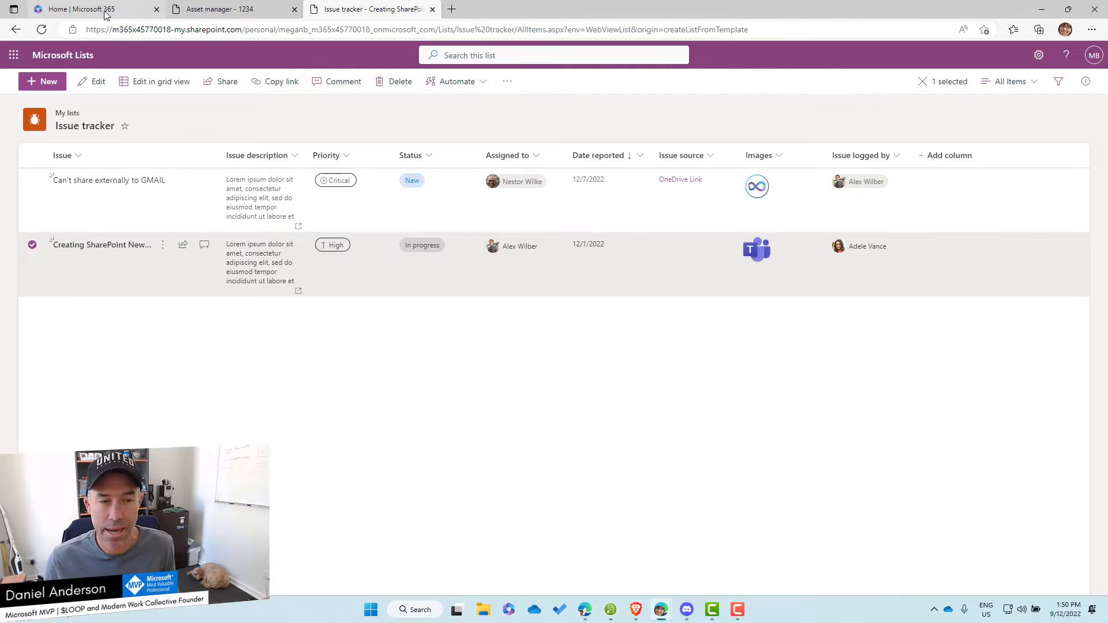
Step: Switch to the Asset manager list and open the form column editor from the reserved laptop's item
{"action": "left_click", "coordinate": [206, 18]}
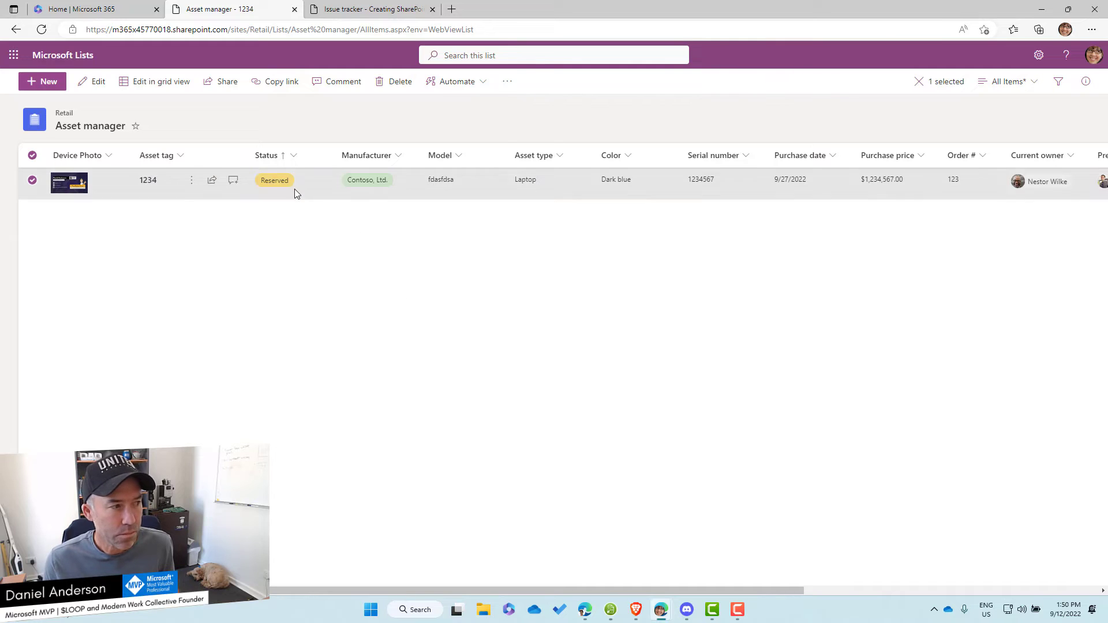
{"action": "left_click", "coordinate": [321, 193]}
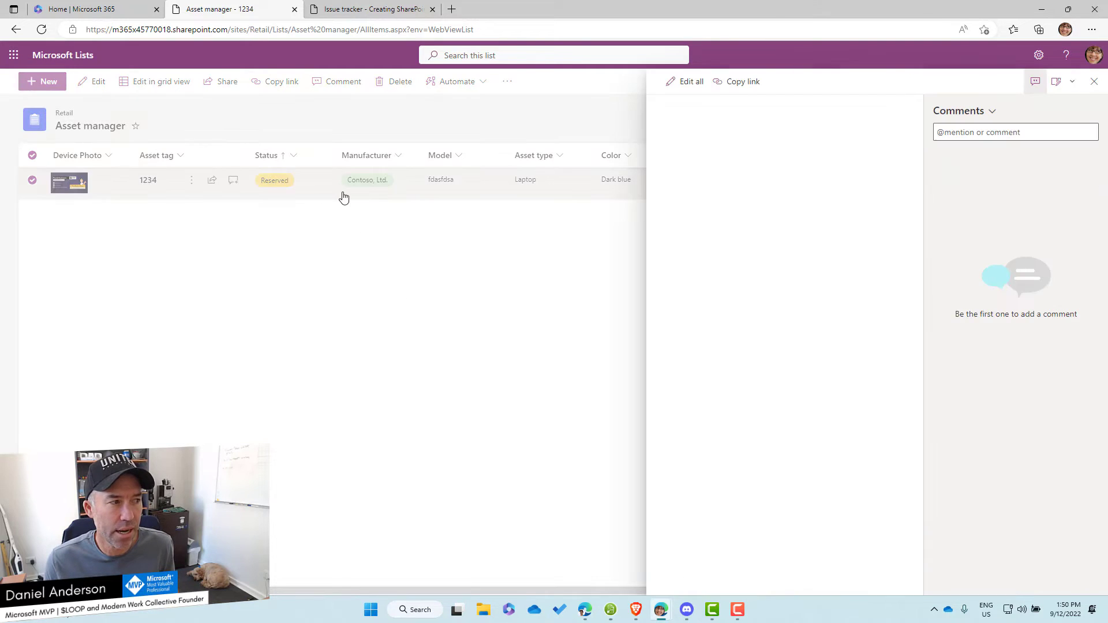
{"action": "left_click", "coordinate": [1071, 84]}
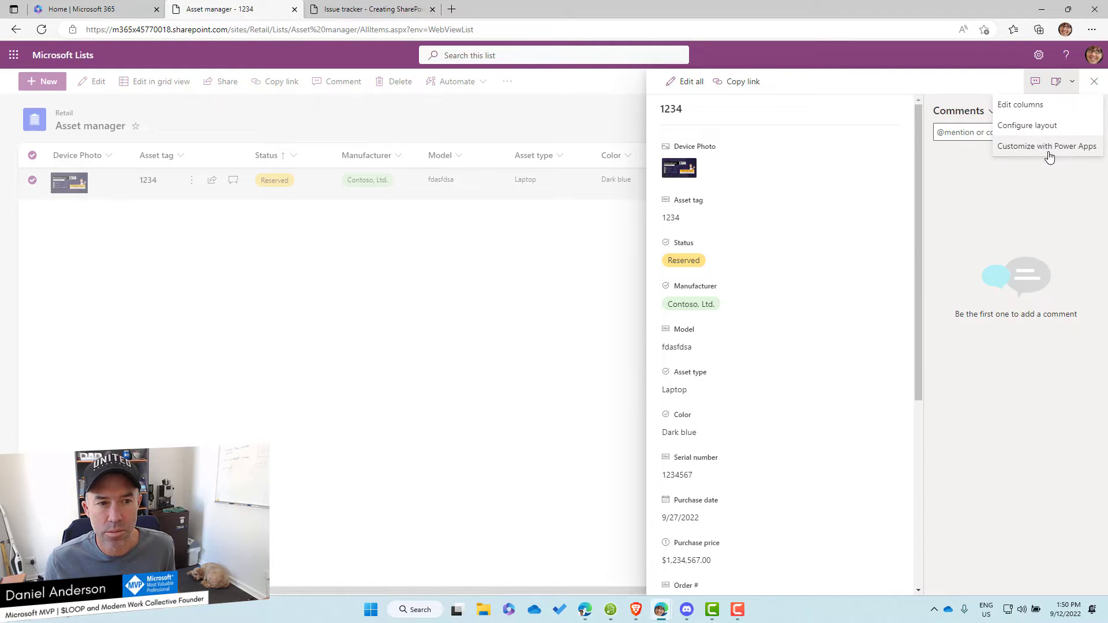
{"action": "left_click", "coordinate": [1024, 106]}
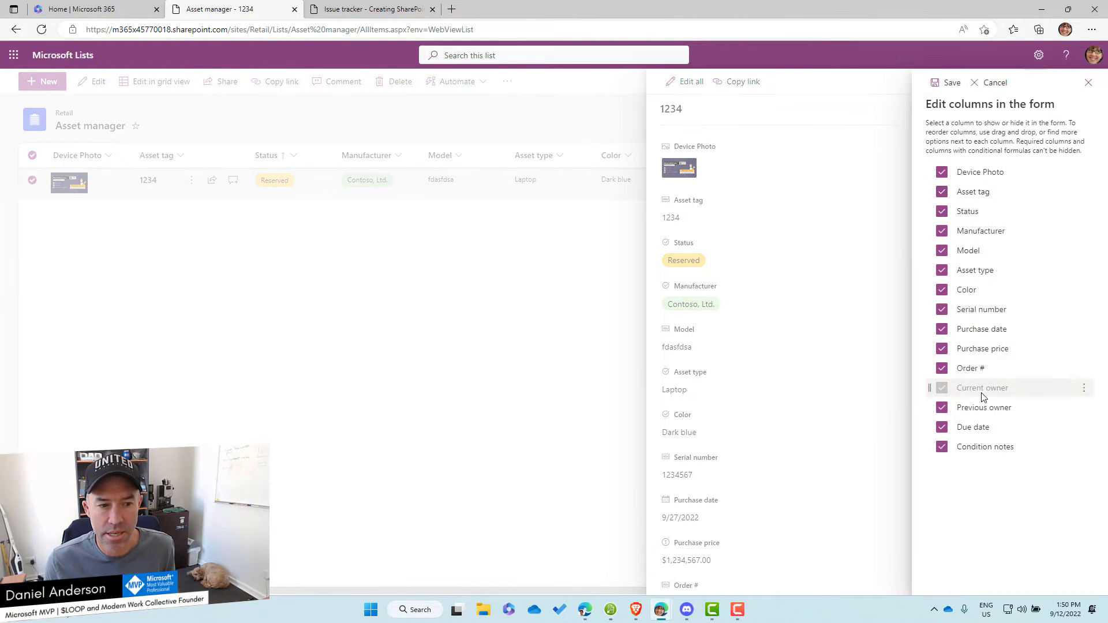
Step: Examine the Current owner column's conditional formula and leave it without saving
{"action": "left_click", "coordinate": [1086, 393]}
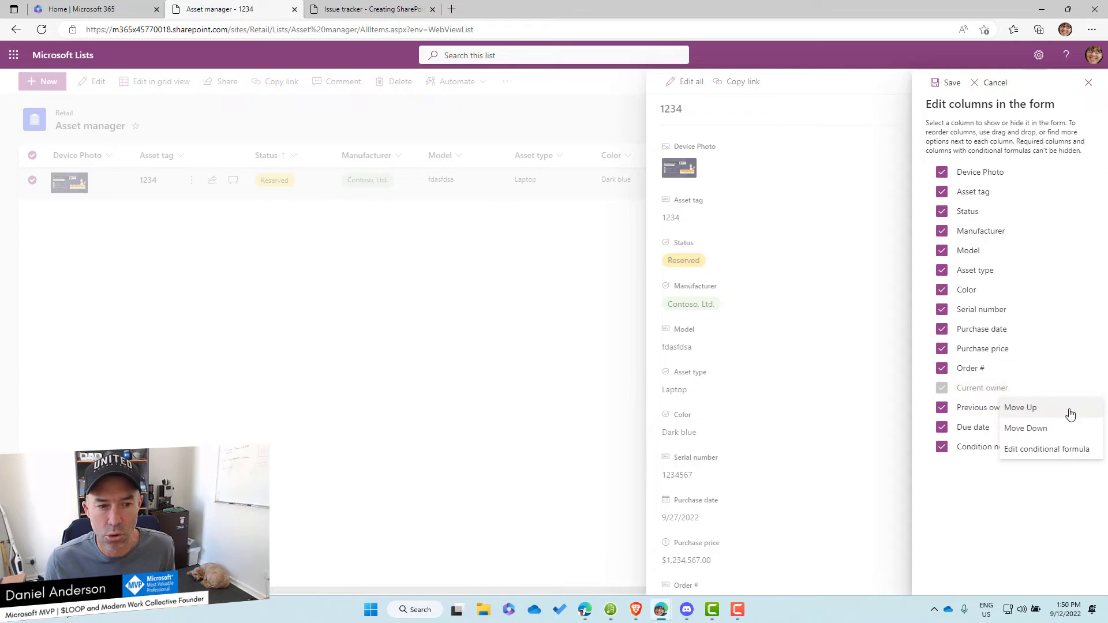
{"action": "left_click", "coordinate": [1059, 456]}
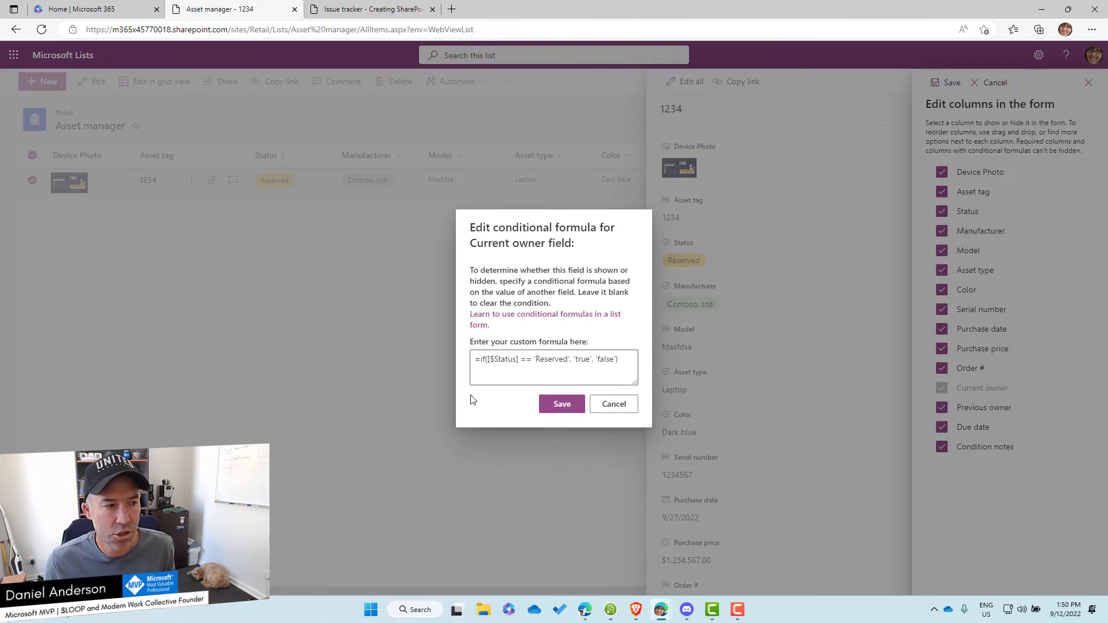
{"action": "left_click", "coordinate": [522, 372]}
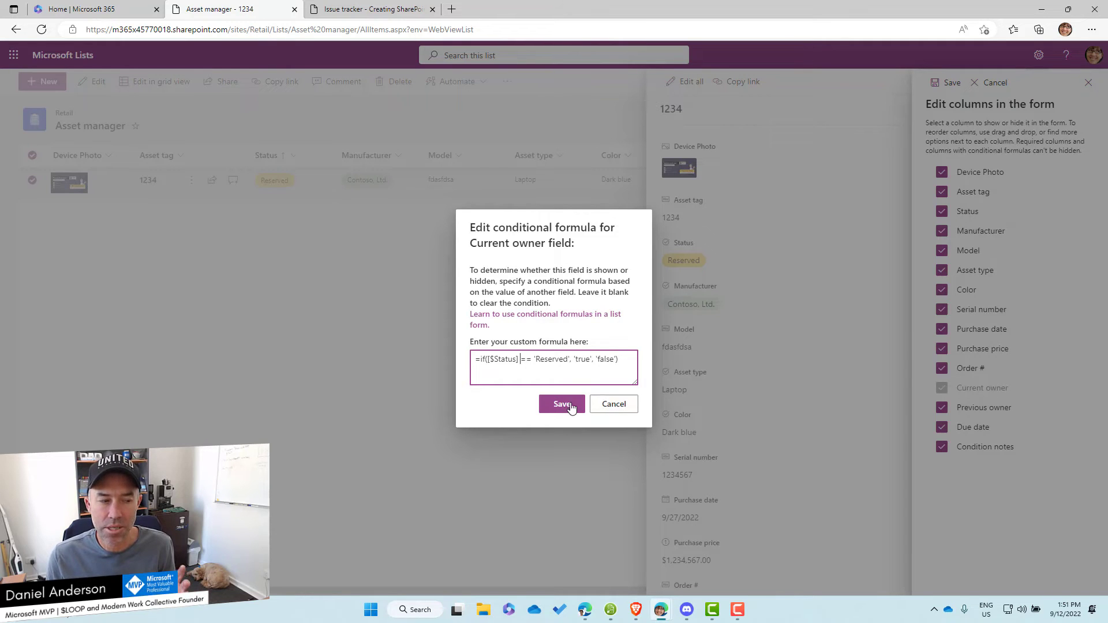
{"action": "left_click", "coordinate": [614, 403]}
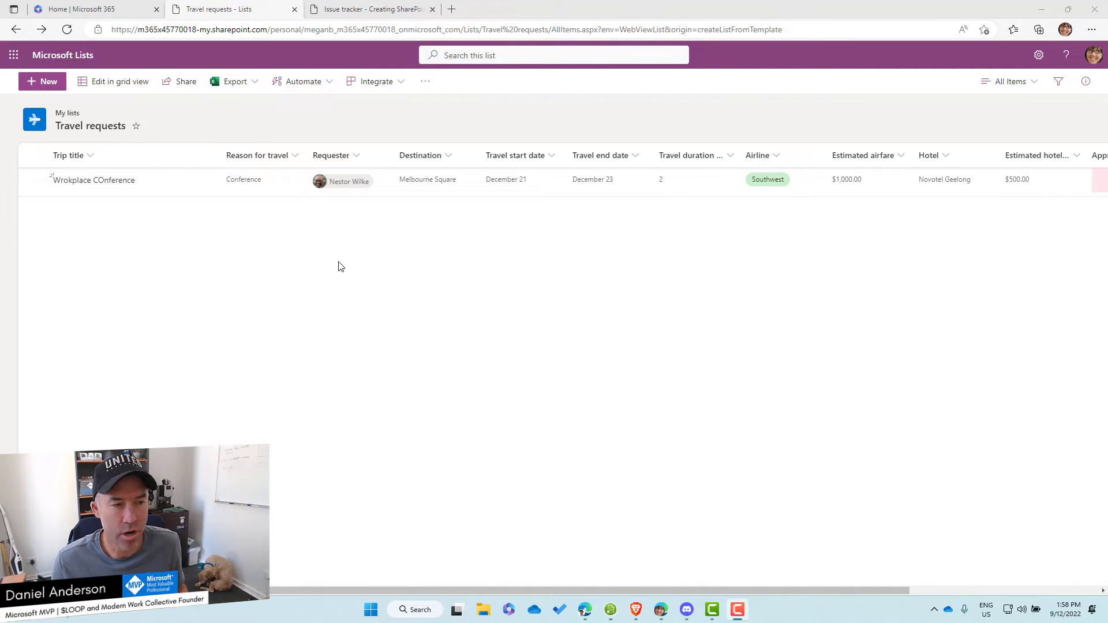
Step: Open the form column editor from the Wrokplace COnference item in the Travel requests list
{"action": "double_click", "coordinate": [705, 183]}
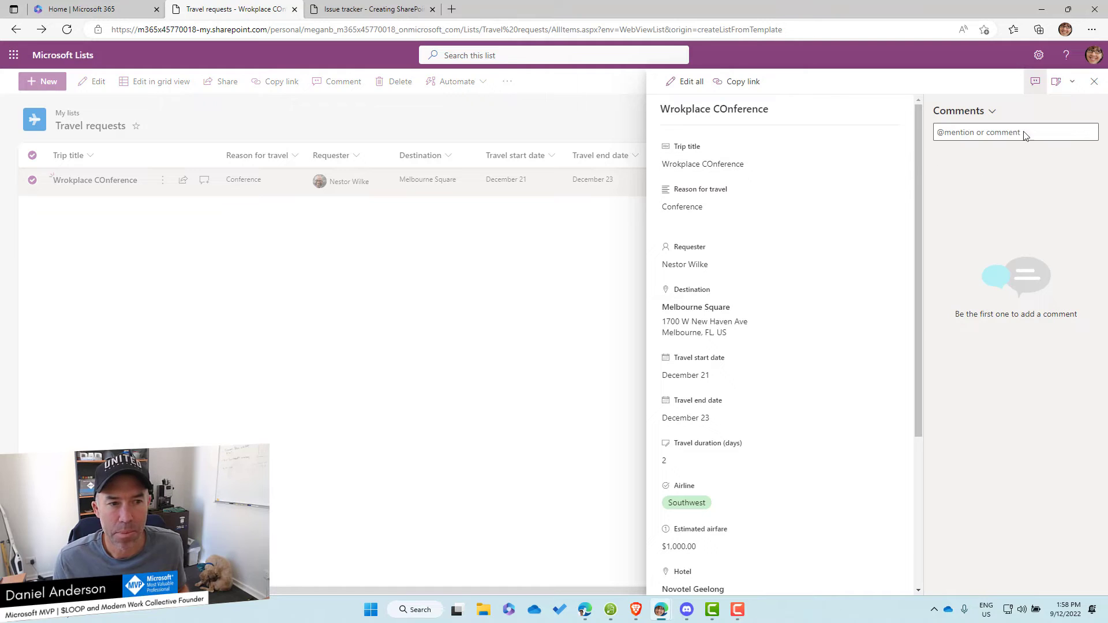
{"action": "left_click", "coordinate": [1070, 83]}
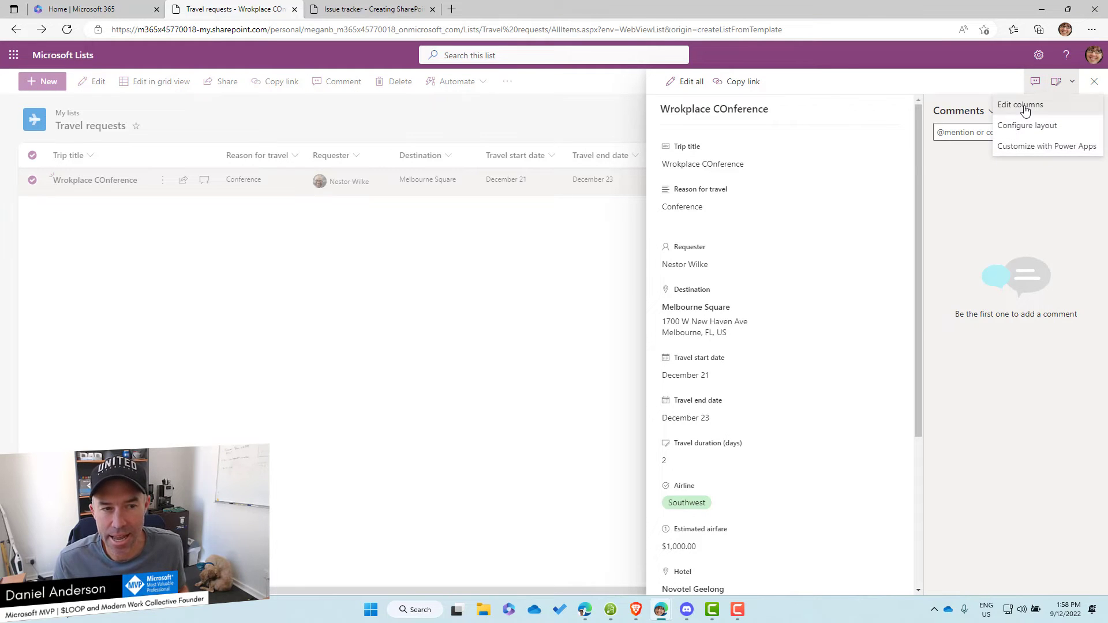
{"action": "left_click", "coordinate": [1020, 104]}
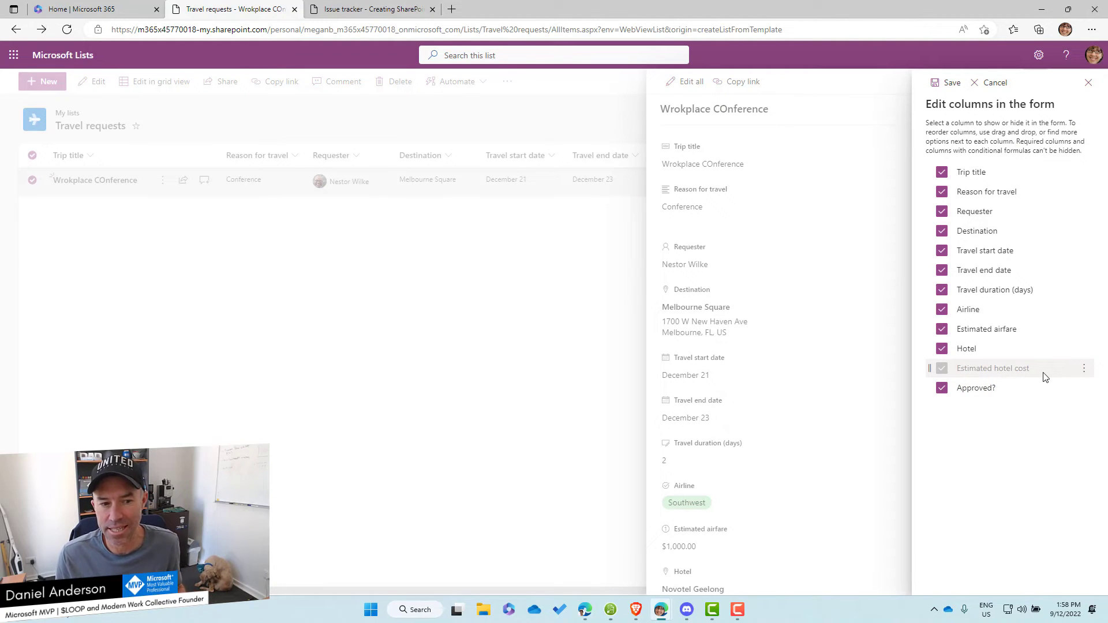
Step: Examine the Estimated hotel cost column's conditional formula, save it as is, and close the column editor and item form
{"action": "left_click", "coordinate": [1084, 369]}
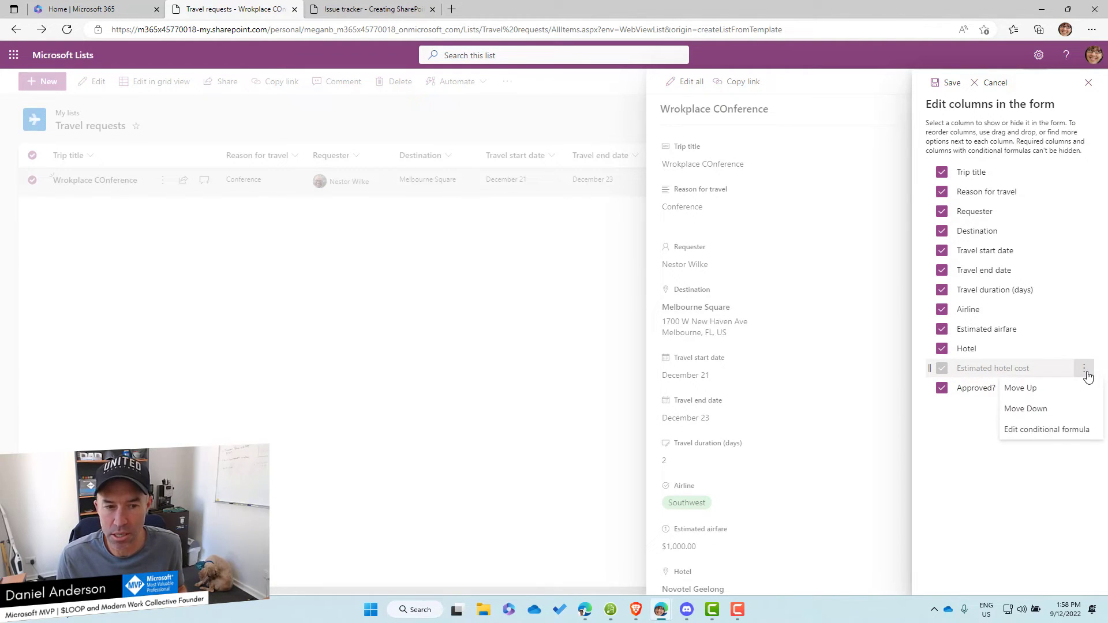
{"action": "left_click", "coordinate": [1037, 439]}
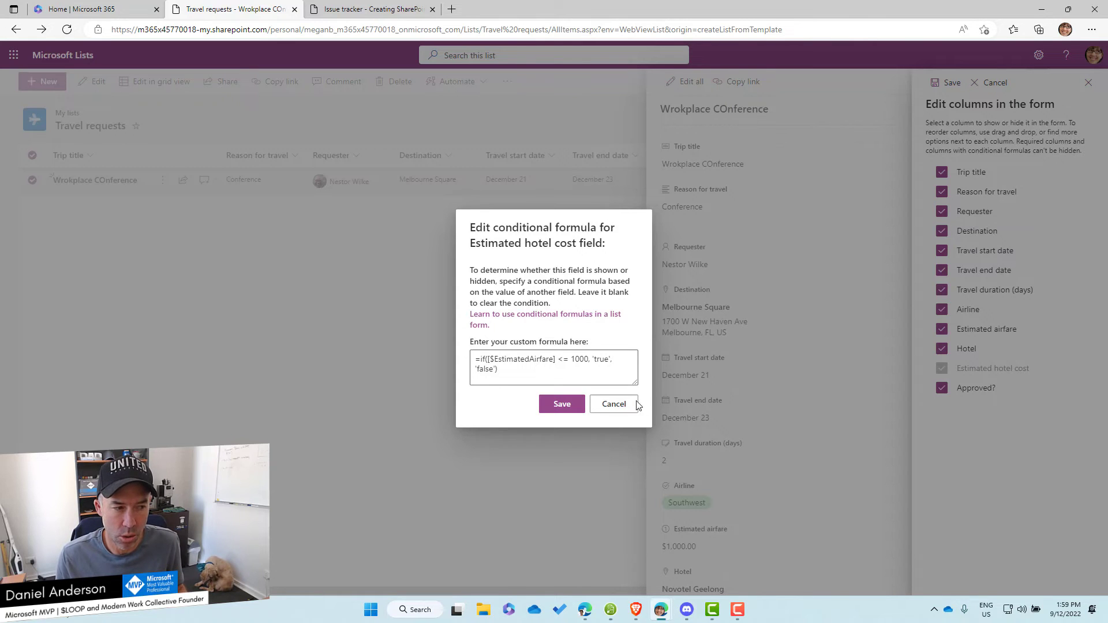
{"action": "left_click", "coordinate": [562, 404]}
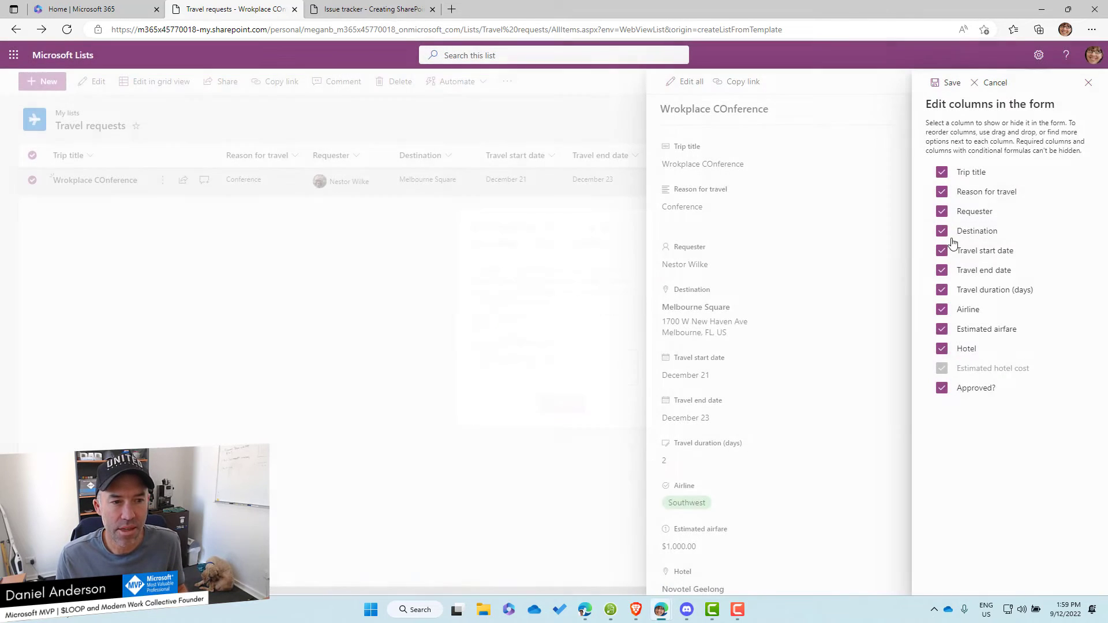
{"action": "left_click", "coordinate": [1090, 84]}
{"action": "left_click", "coordinate": [1089, 85]}
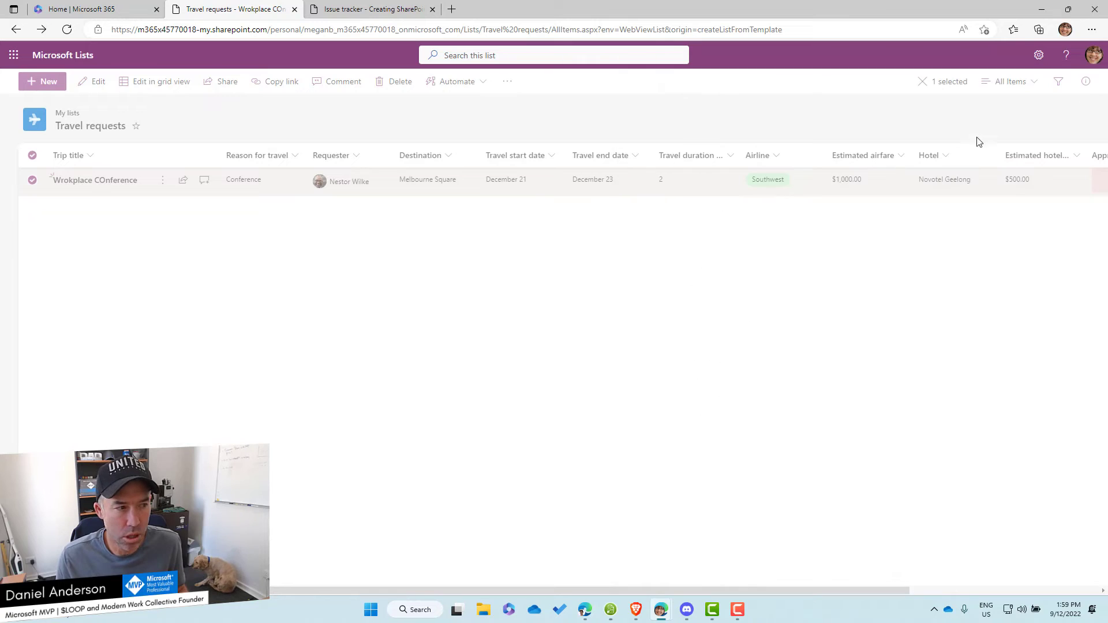
Step: Set the Wrokplace COnference item's Estimated airfare to 1001, check the Estimated hotel cost field's visibility, and close the form
{"action": "left_click", "coordinate": [639, 183]}
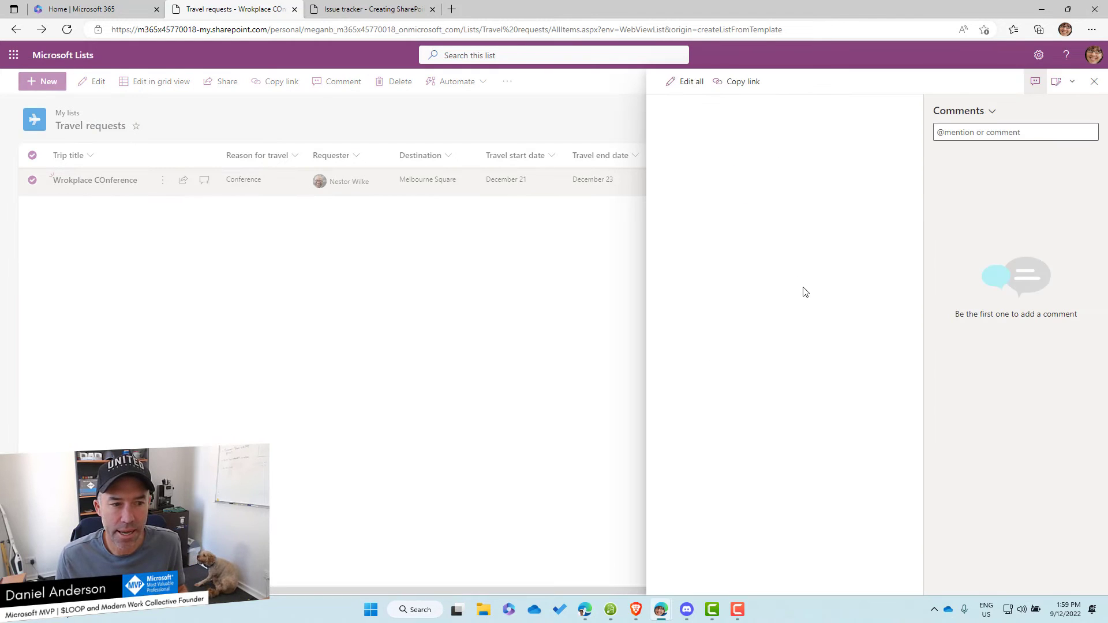
{"action": "scroll", "coordinate": [724, 329], "scroll_direction": "down", "scroll_amount": 2}
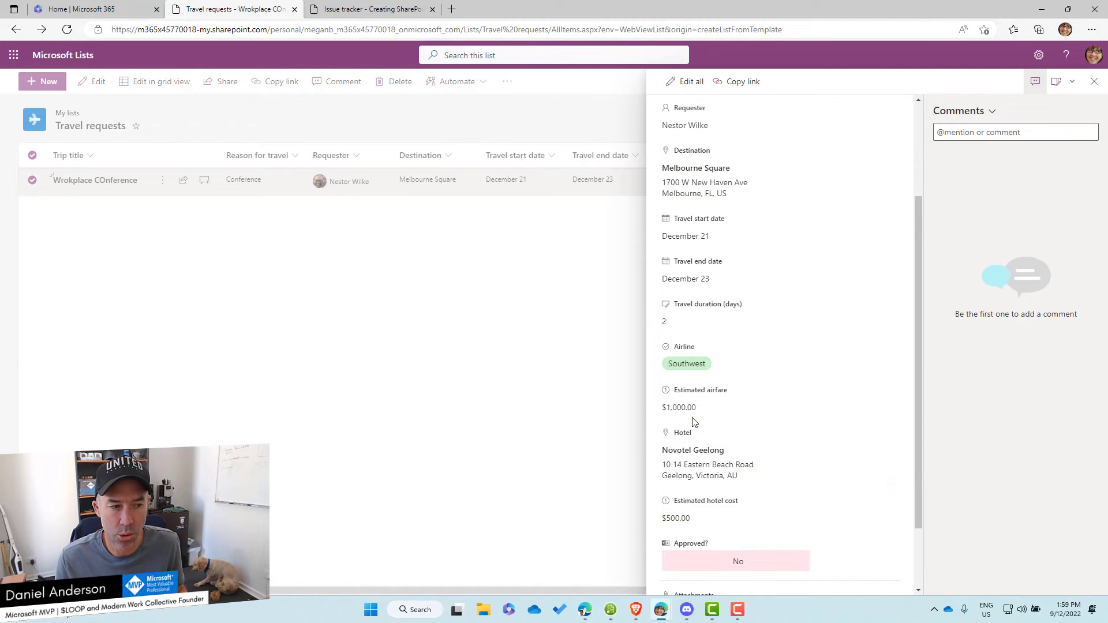
{"action": "left_click", "coordinate": [721, 407]}
{"action": "type", "text": "1000"}
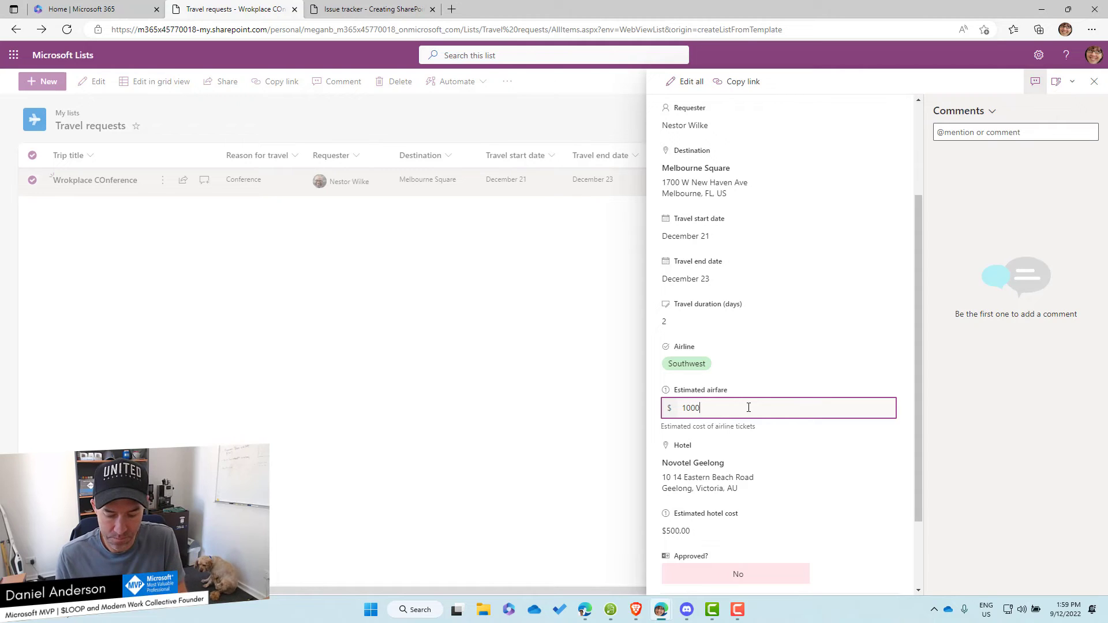
{"action": "key", "text": "BackSpace"}
{"action": "type", "text": "1001"}
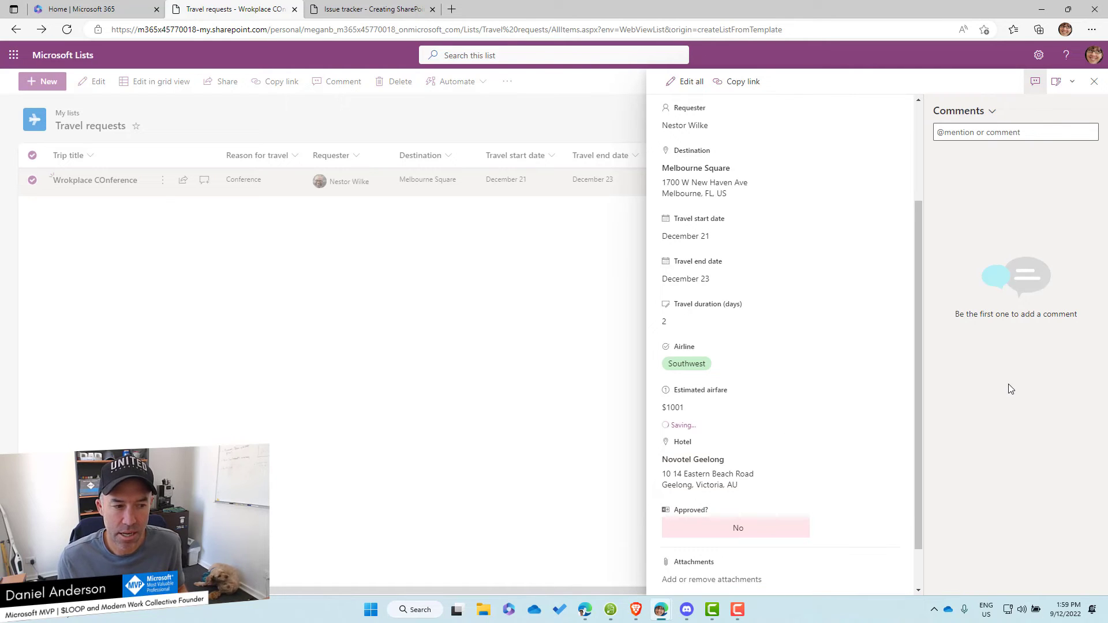
{"action": "left_click", "coordinate": [1009, 384]}
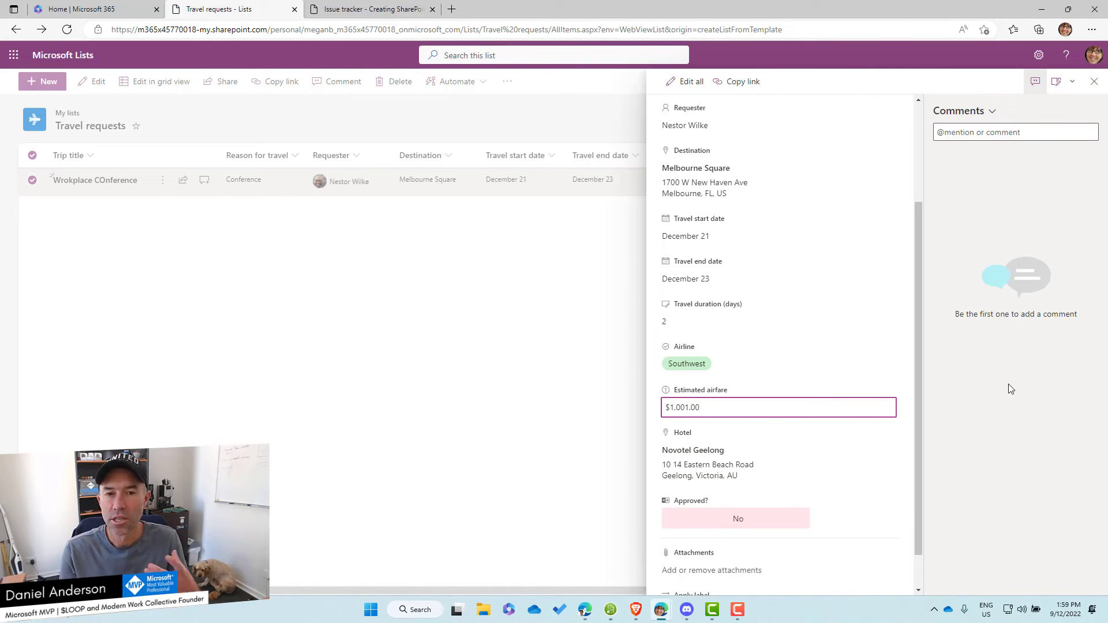
{"action": "left_click", "coordinate": [1095, 82]}
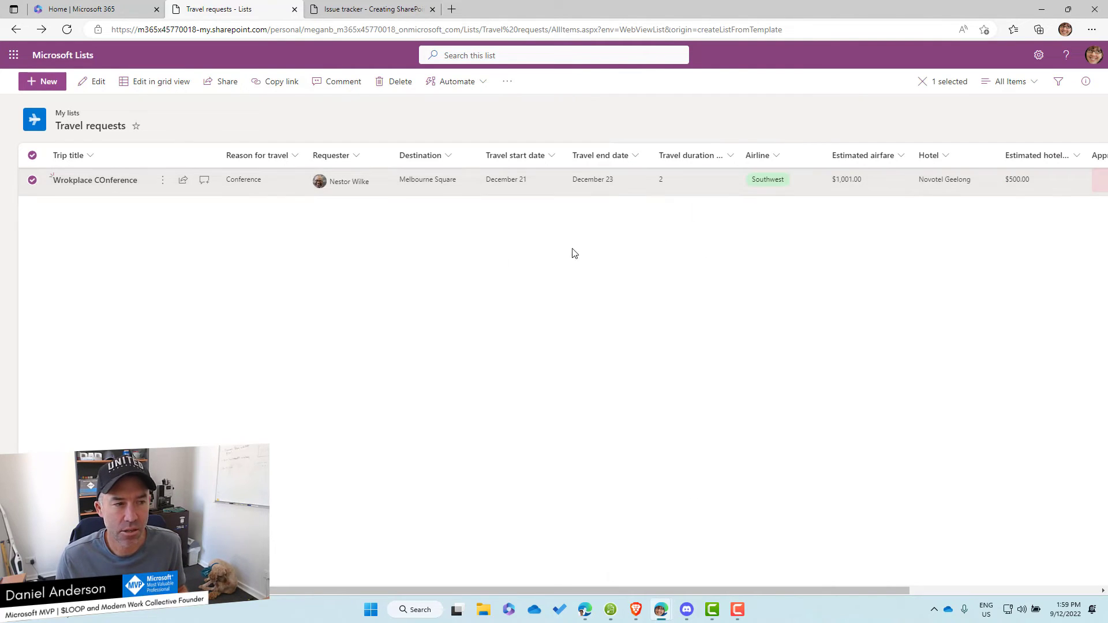
Step: Start a new travel request and enter 1000 as its Estimated airfare
{"action": "left_click", "coordinate": [42, 81]}
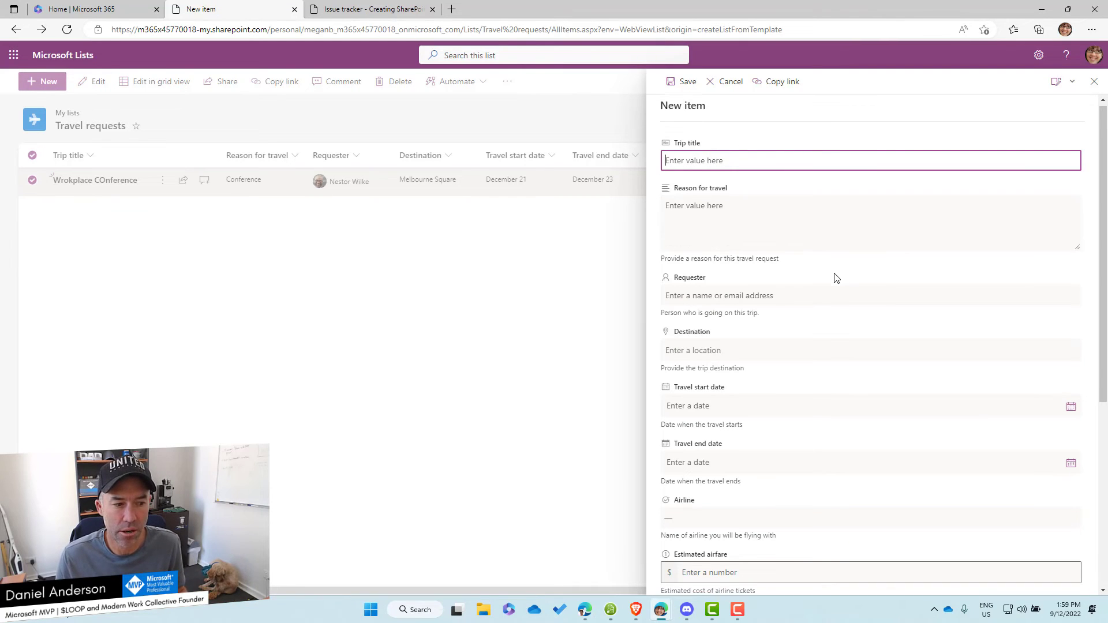
{"action": "scroll", "coordinate": [833, 277], "scroll_direction": "down", "scroll_amount": 5}
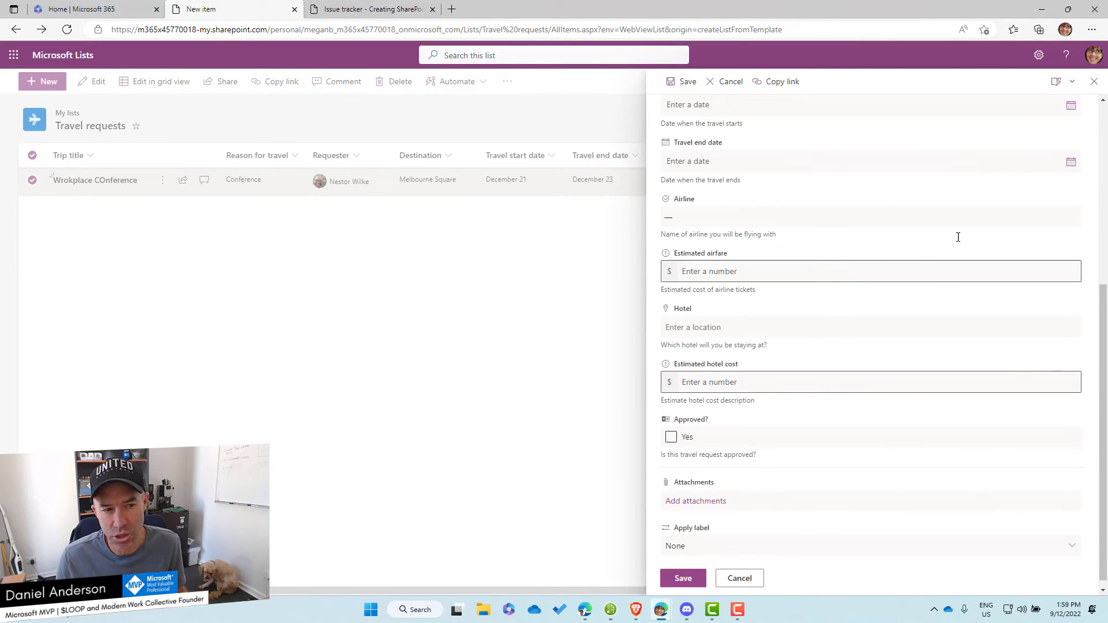
{"action": "left_click", "coordinate": [760, 269]}
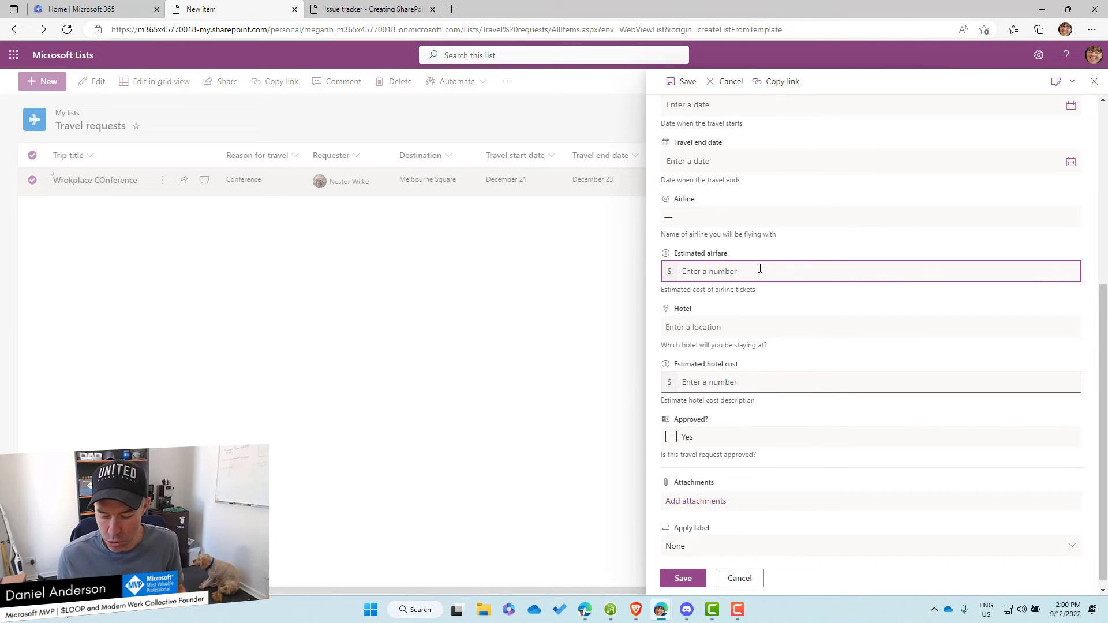
{"action": "type", "text": "500"}
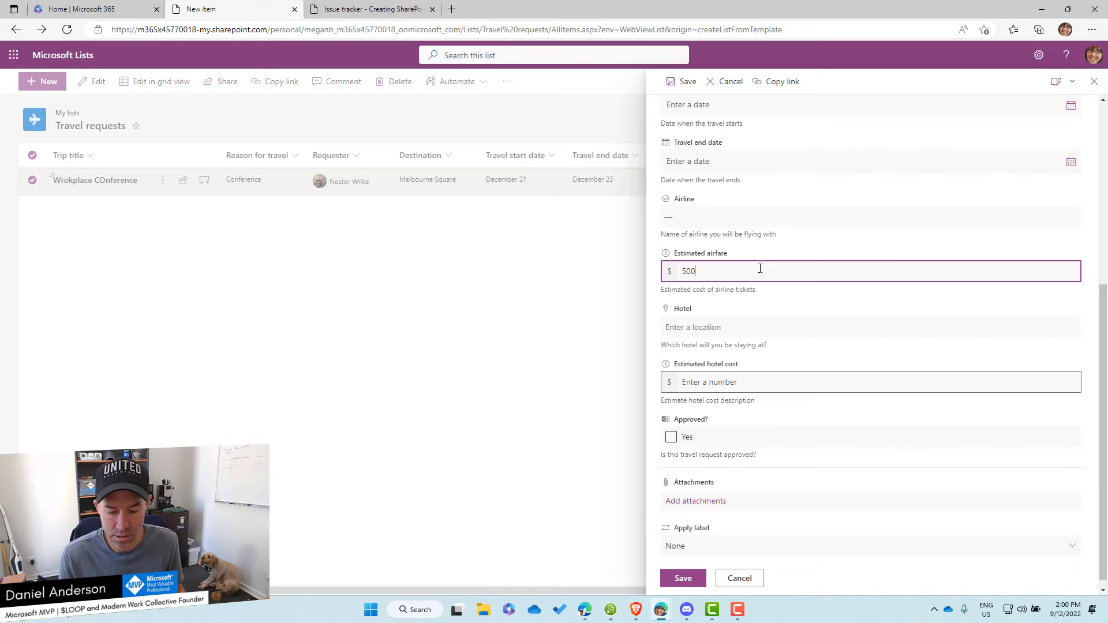
{"action": "key", "text": "BackSpace"}
{"action": "key", "text": "BackSpace"}
{"action": "key", "text": "BackSpace"}
{"action": "type", "text": "1000"}
{"action": "key", "text": "Tab"}
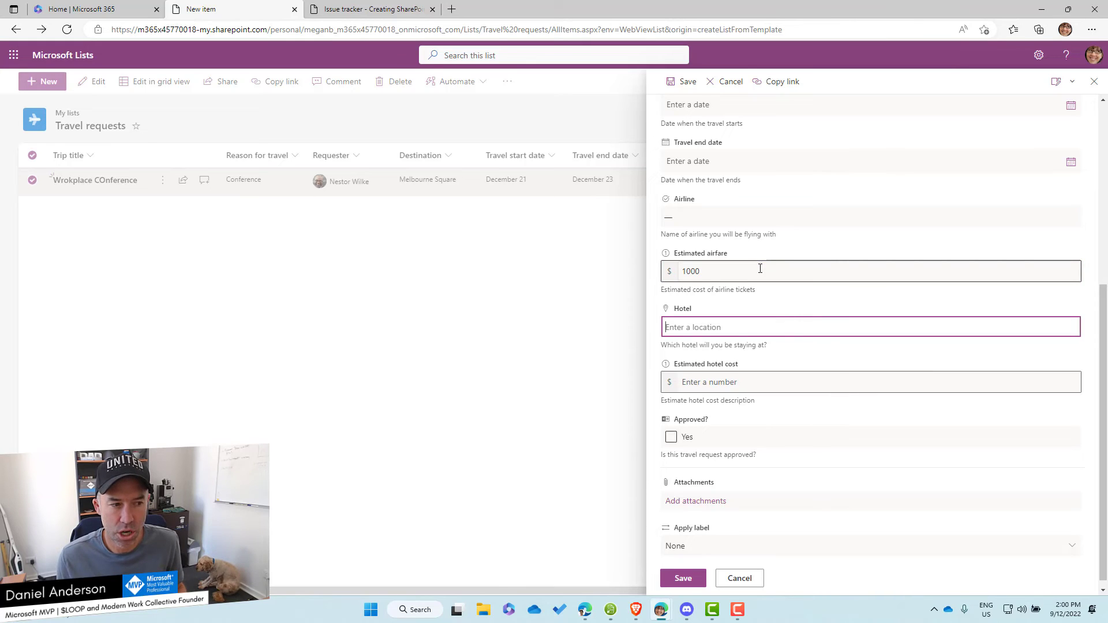
Step: Test the new request's conditional hotel cost field with an Estimated airfare of 1001
{"action": "double_click", "coordinate": [774, 268]}
{"action": "type", "text": "1001"}
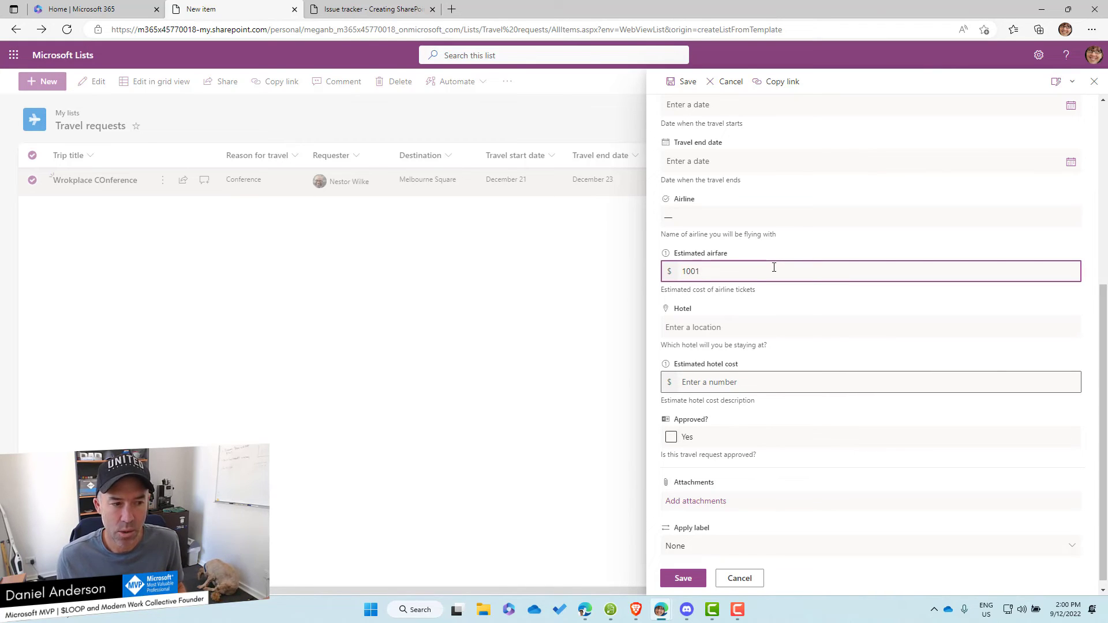
{"action": "left_click", "coordinate": [818, 329]}
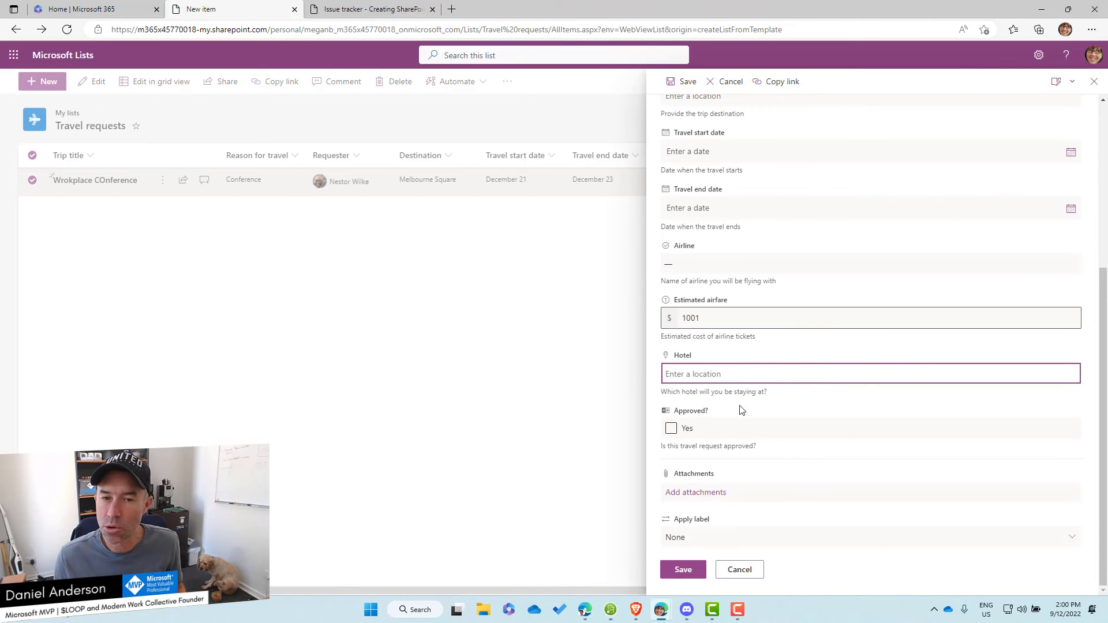
Step: Set the new request's Estimated airfare back to 1000 and check whether the Estimated hotel cost field appears
{"action": "double_click", "coordinate": [717, 322]}
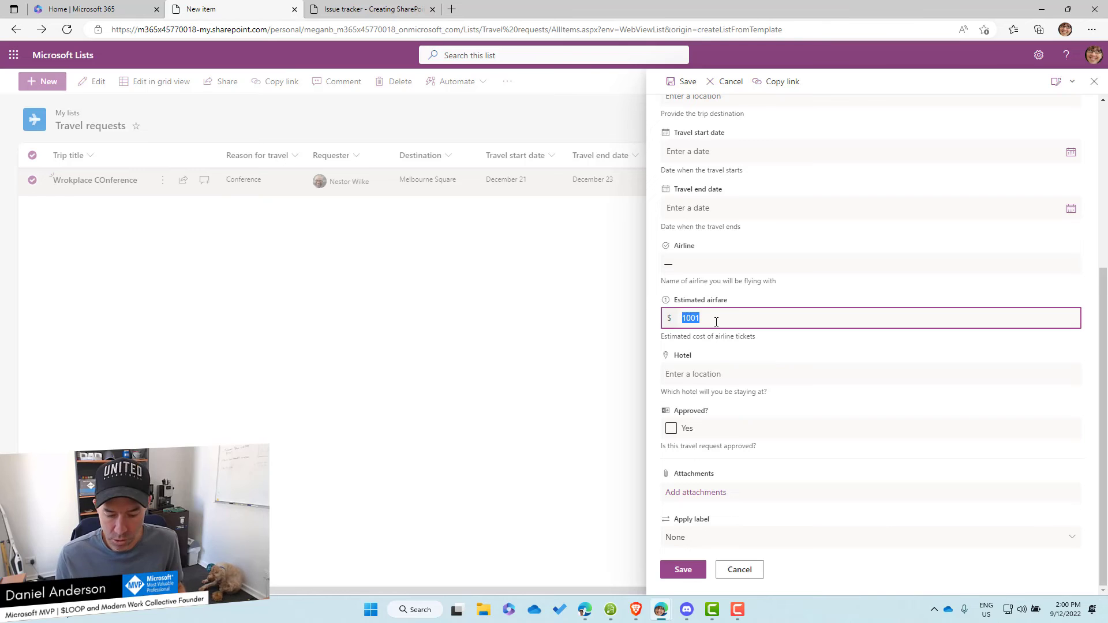
{"action": "type", "text": "1000"}
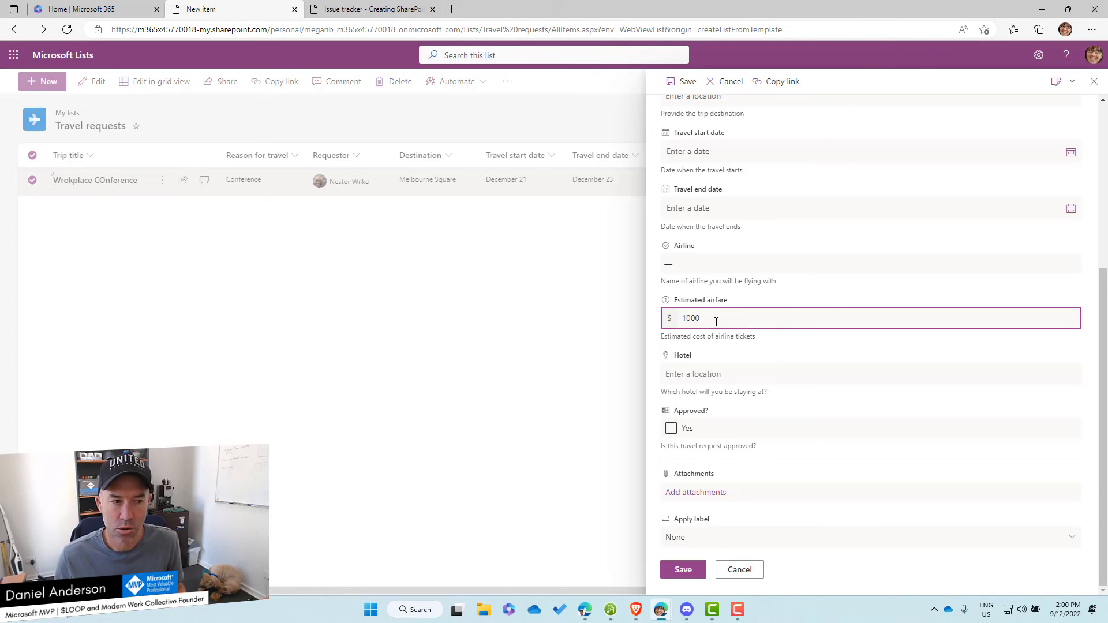
{"action": "key", "text": "Tab"}
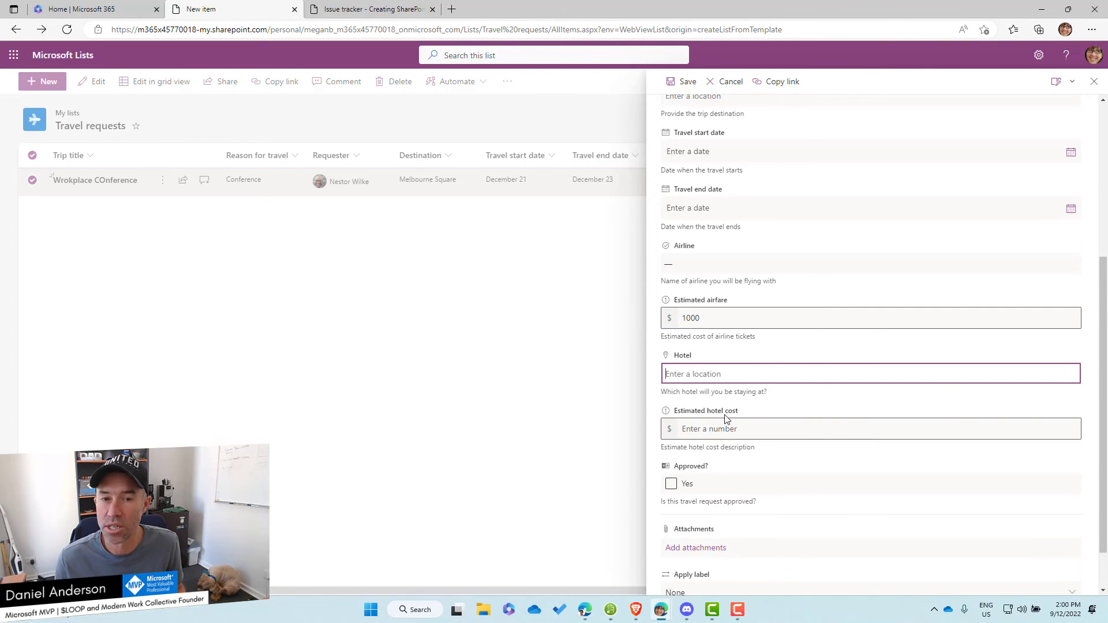